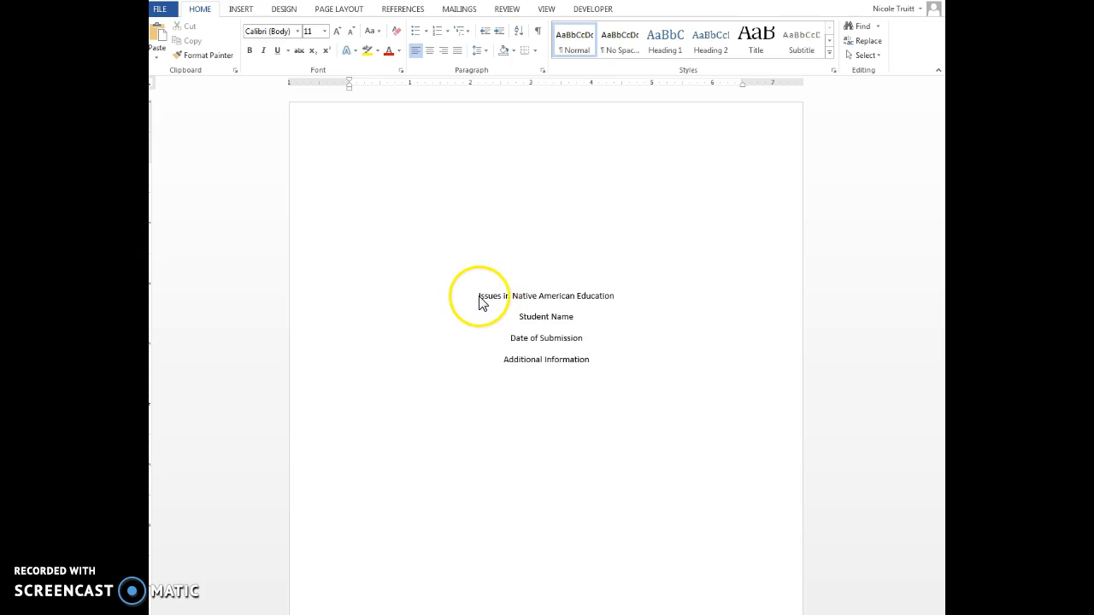
- Set the whole paper, from the title through the references, in Times New Roman at 12 pt
{"action": "left_click", "coordinate": [479, 298]}
{"action": "left_click_drag", "start_coordinate": [479, 297], "coordinate": [649, 612]}
{"action": "scroll", "coordinate": [379, 151], "scroll_direction": "up", "scroll_amount": 8}
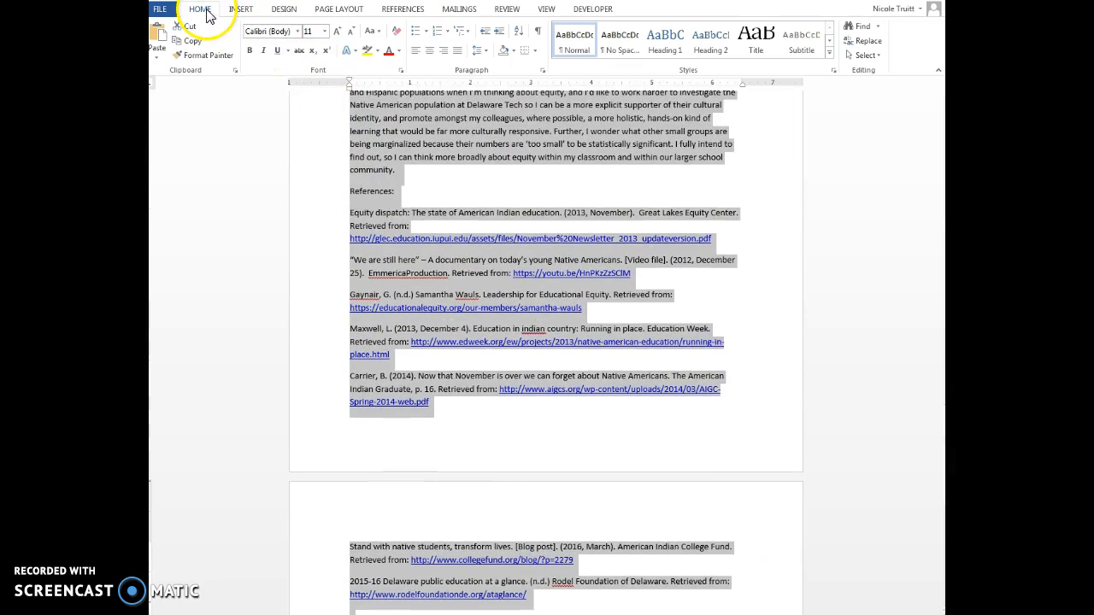
{"action": "left_click", "coordinate": [298, 30]}
{"action": "left_click", "coordinate": [303, 107]}
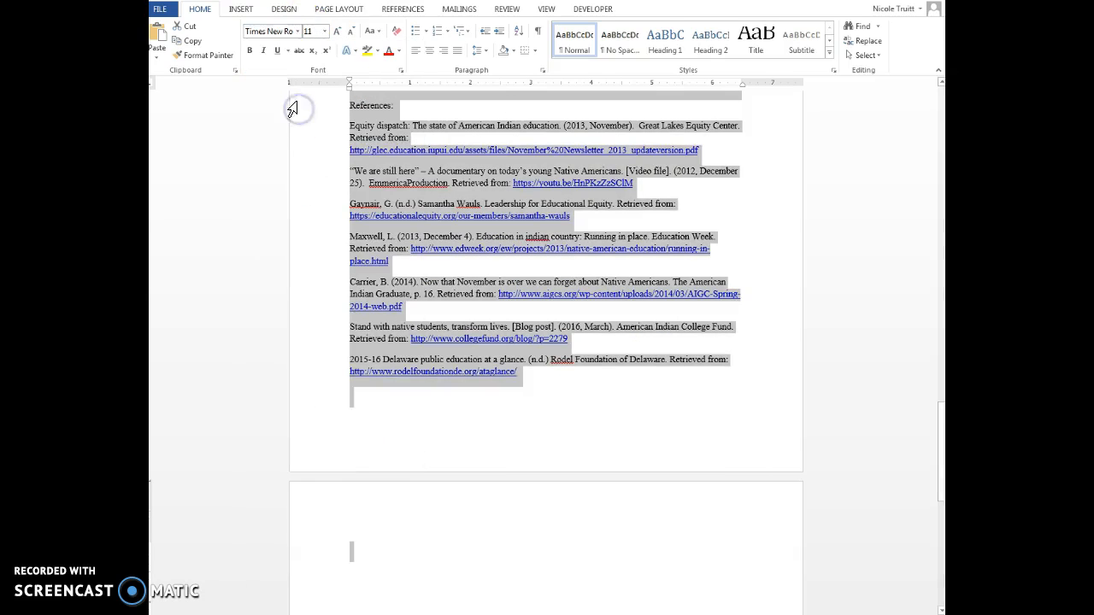
{"action": "left_click", "coordinate": [324, 31]}
{"action": "left_click", "coordinate": [309, 94]}
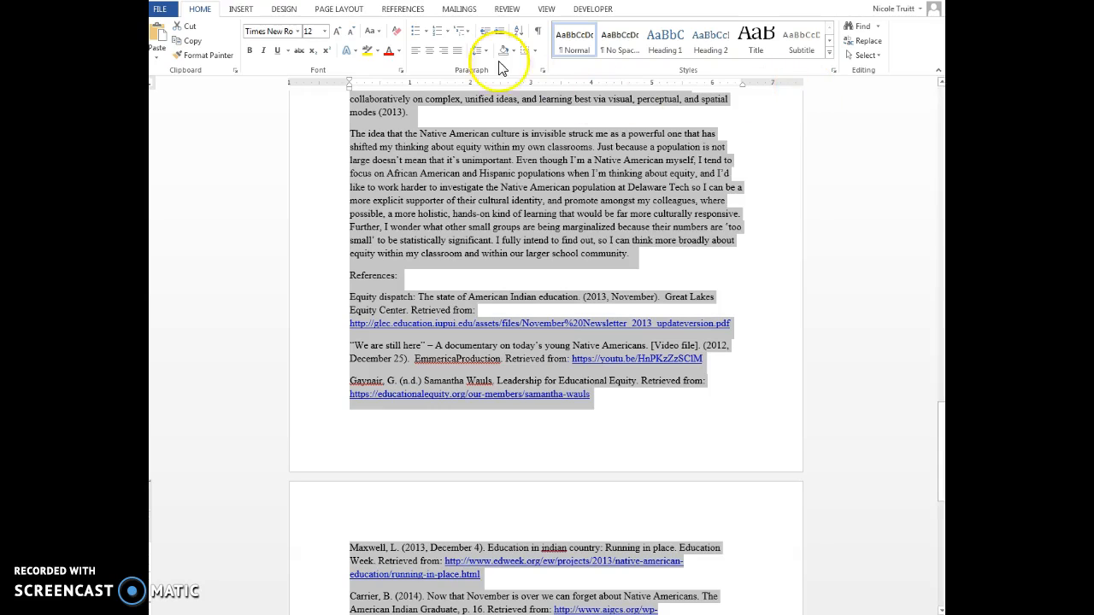
- Check the page margin presets for the Normal setting of 1" on all sides
{"action": "left_click", "coordinate": [340, 10]}
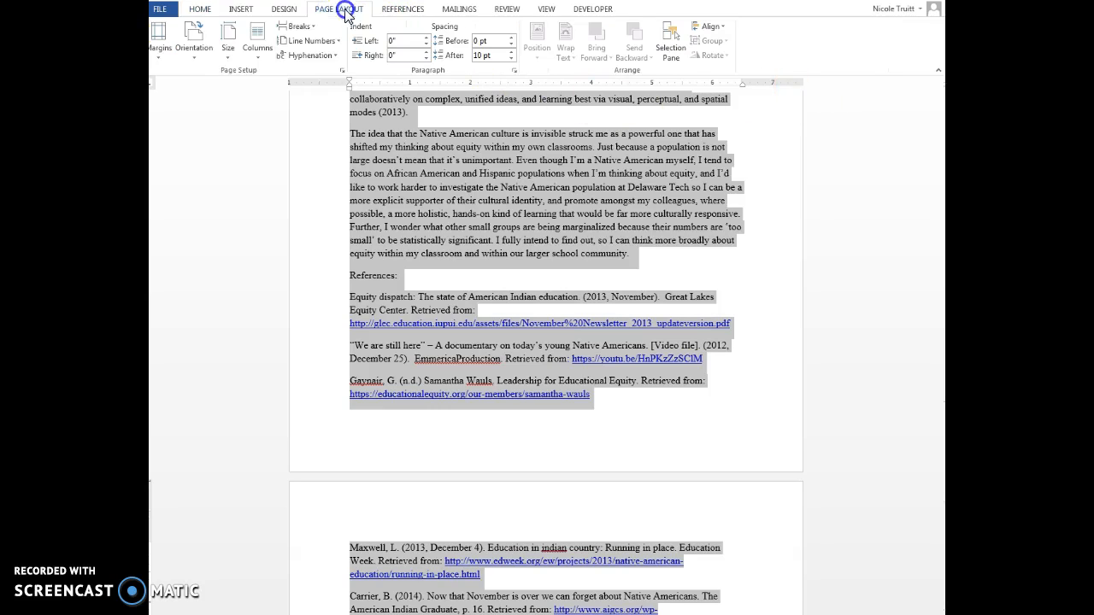
{"action": "left_click", "coordinate": [163, 41]}
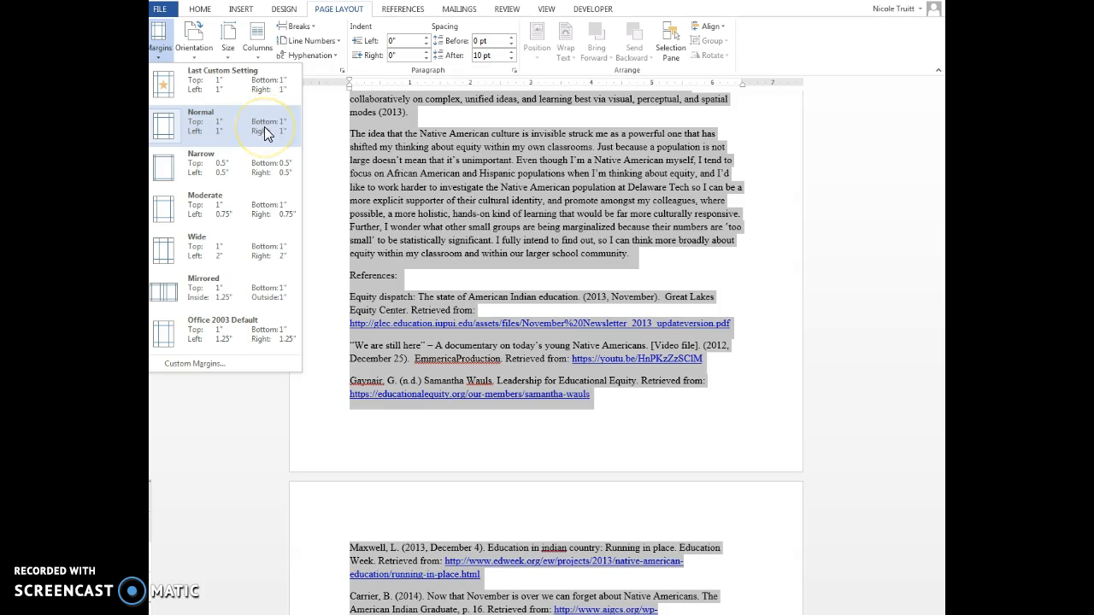
{"action": "left_click", "coordinate": [407, 130]}
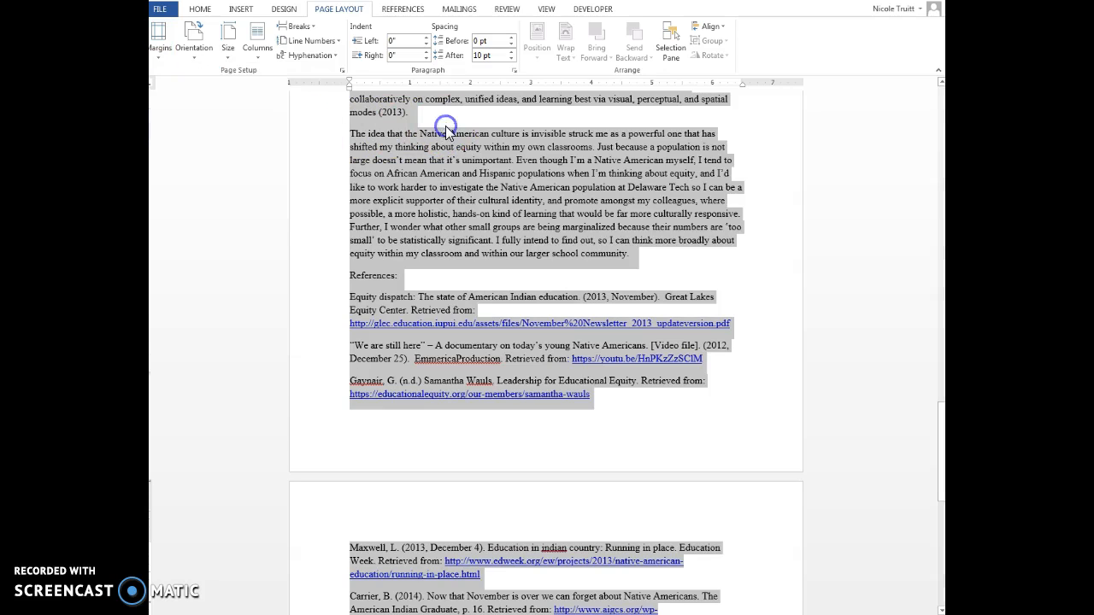
- Apply 2.0 line spacing to the whole selected paper, including the title page
{"action": "left_click_drag", "start_coordinate": [938, 408], "coordinate": [931, 122]}
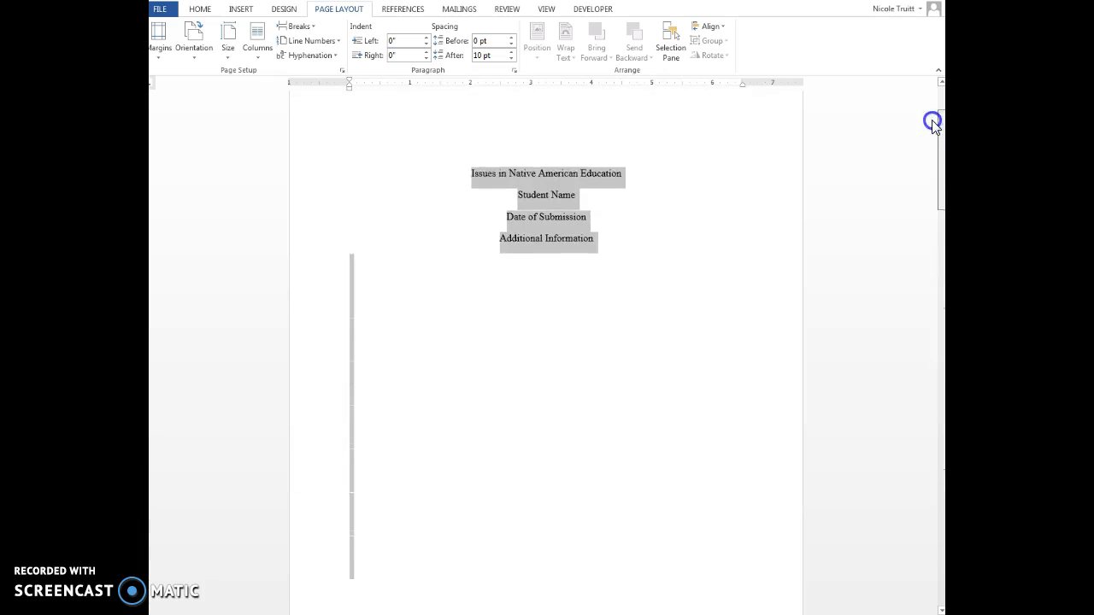
{"action": "left_click", "coordinate": [201, 12]}
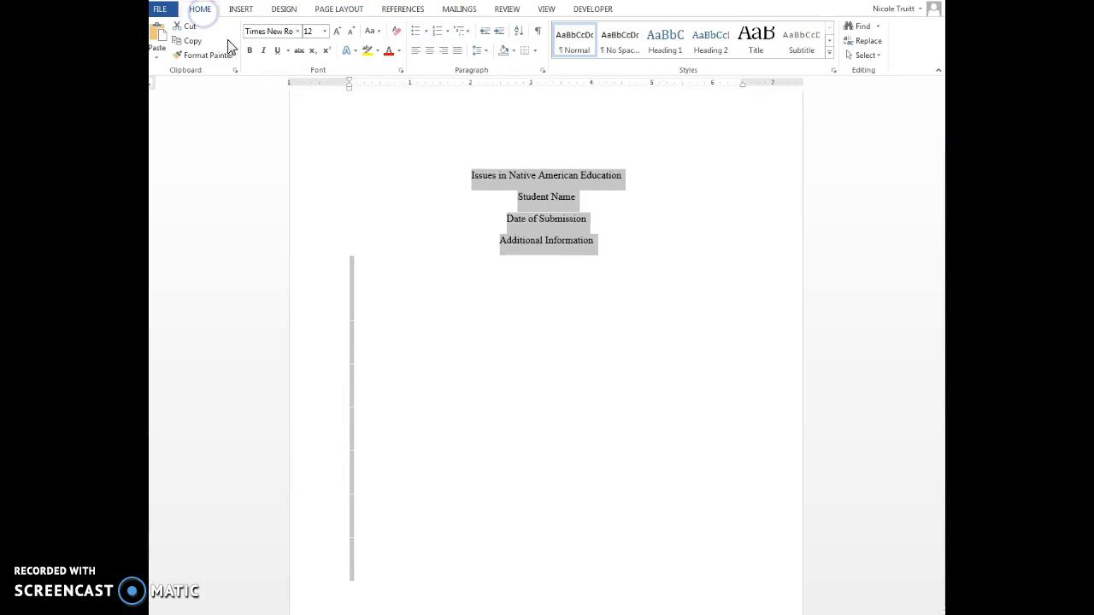
{"action": "left_click", "coordinate": [480, 50]}
{"action": "left_click", "coordinate": [502, 111]}
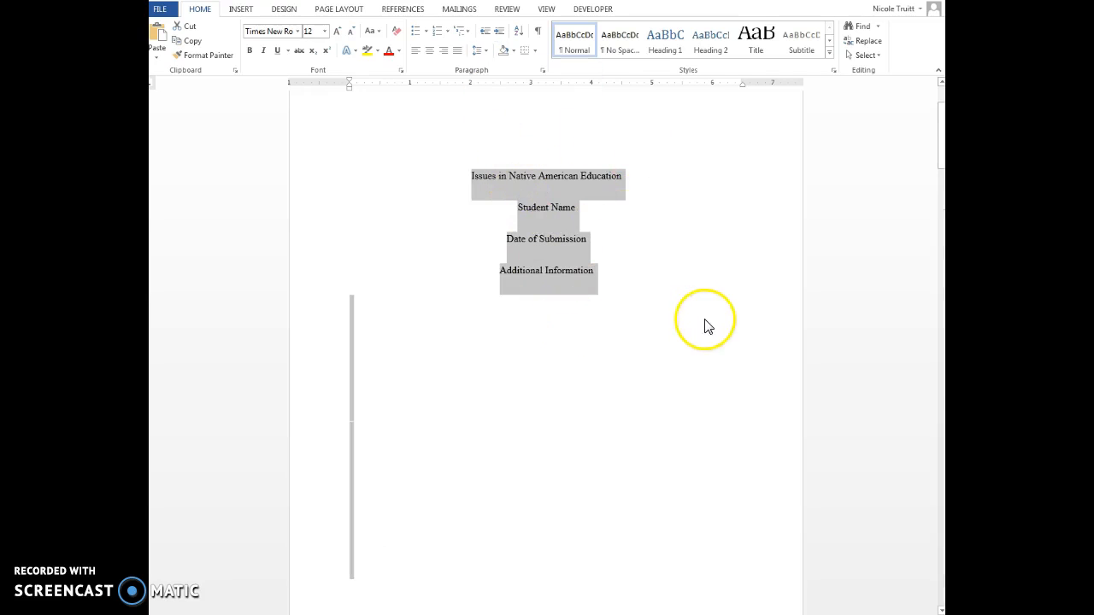
{"action": "scroll", "coordinate": [706, 325], "scroll_direction": "down", "scroll_amount": 10}
{"action": "scroll", "coordinate": [598, 333], "scroll_direction": "down", "scroll_amount": 5}
{"action": "left_click_drag", "start_coordinate": [938, 282], "coordinate": [938, 135]}
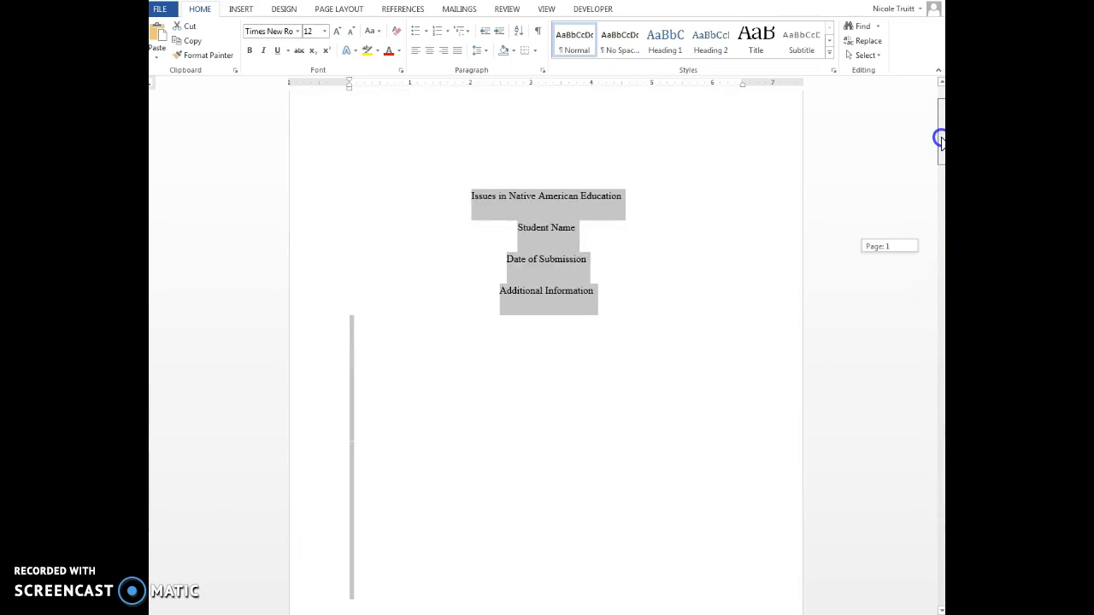
- Delete the empty lines above the first body paragraph so the text starts at the top of its page
{"action": "left_click", "coordinate": [397, 425]}
{"action": "scroll", "coordinate": [384, 422], "scroll_direction": "down", "scroll_amount": 7}
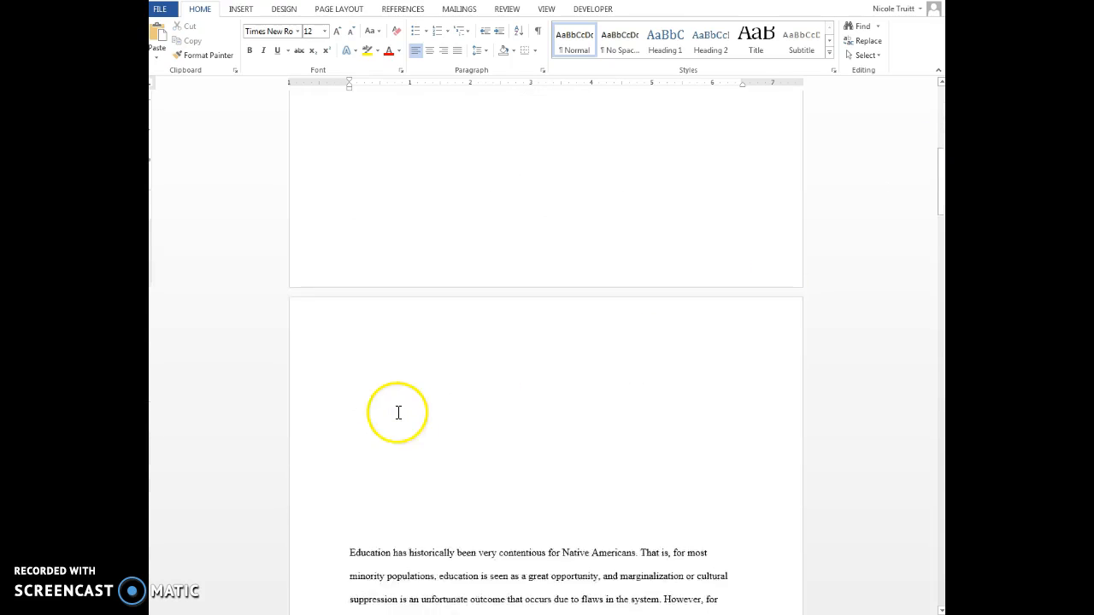
{"action": "left_click_drag", "start_coordinate": [340, 260], "coordinate": [342, 248]}
{"action": "key", "text": "Delete"}
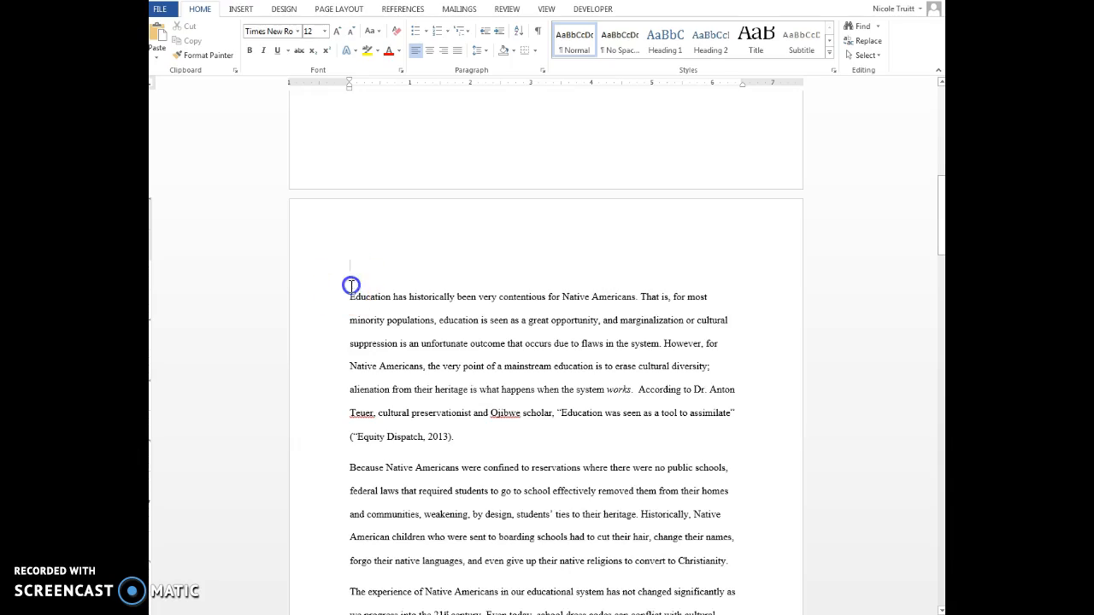
{"action": "key", "text": "BackSpace"}
{"action": "scroll", "coordinate": [431, 265], "scroll_direction": "up", "scroll_amount": 2}
{"action": "scroll", "coordinate": [437, 295], "scroll_direction": "down", "scroll_amount": 3}
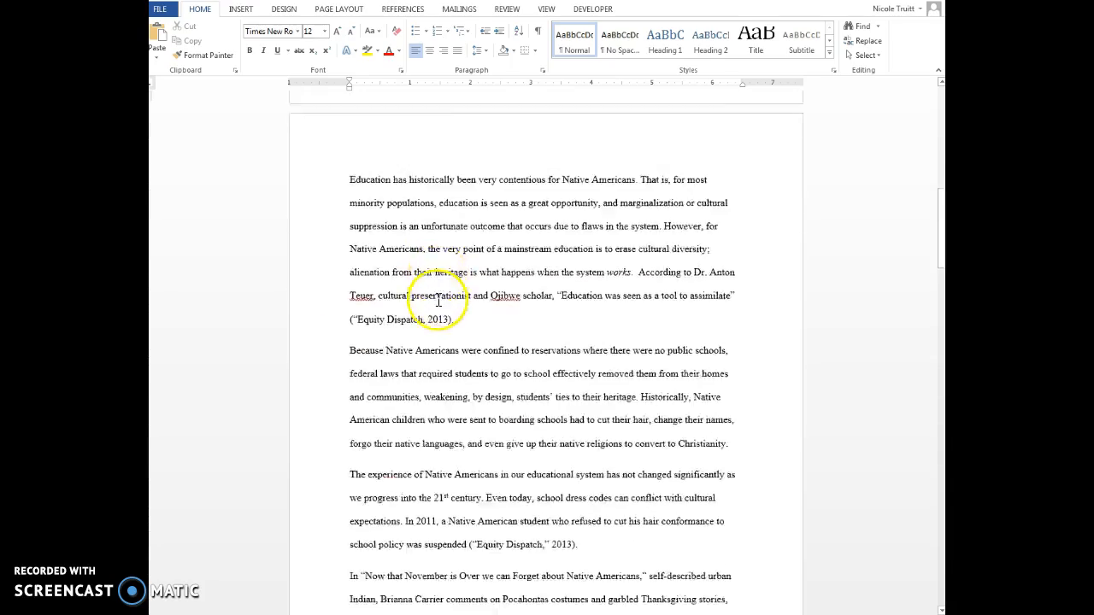
{"action": "scroll", "coordinate": [438, 299], "scroll_direction": "down", "scroll_amount": 4}
{"action": "scroll", "coordinate": [440, 296], "scroll_direction": "down", "scroll_amount": 8}
{"action": "scroll", "coordinate": [441, 295], "scroll_direction": "down", "scroll_amount": 15}
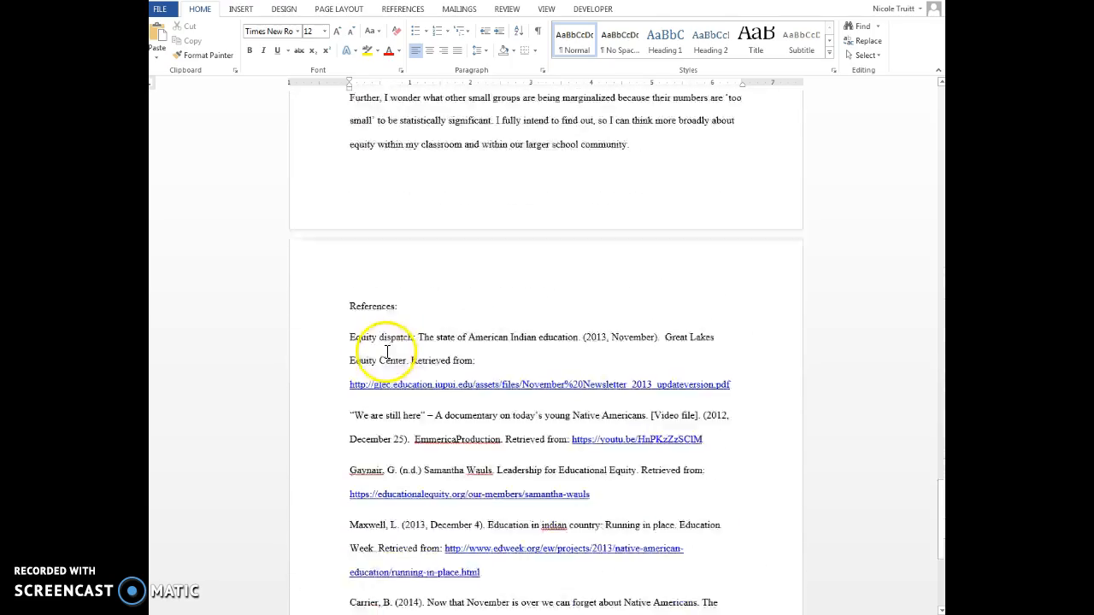
{"action": "scroll", "coordinate": [387, 353], "scroll_direction": "down", "scroll_amount": 1}
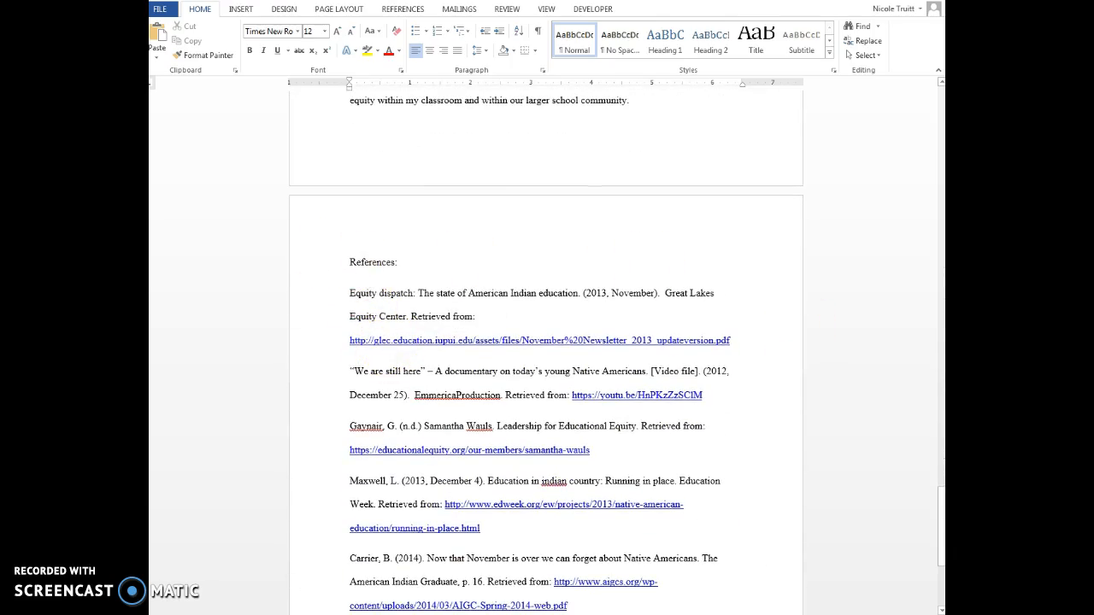
- Indent the first line of each of the first four body paragraphs by half an inch
{"action": "left_click_drag", "start_coordinate": [936, 503], "coordinate": [937, 216]}
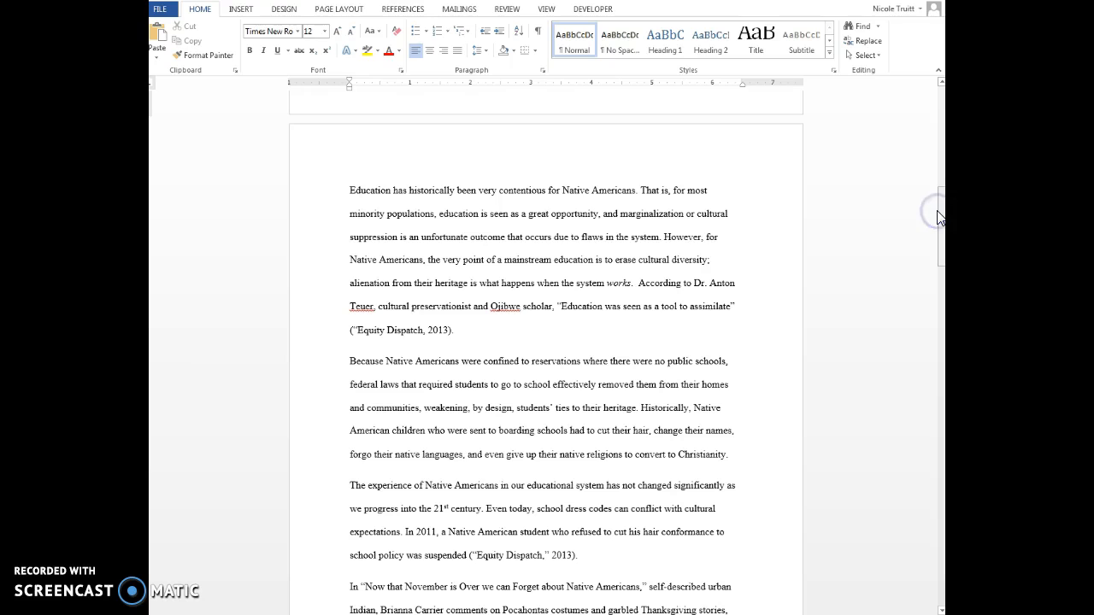
{"action": "left_click", "coordinate": [350, 190]}
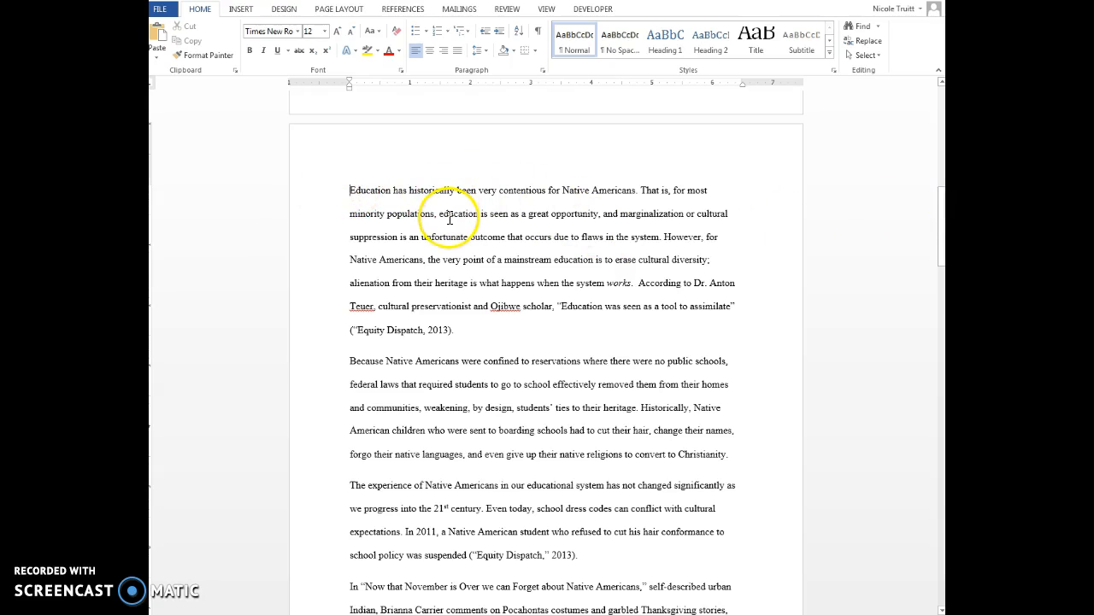
{"action": "key", "text": "Tab"}
{"action": "left_click", "coordinate": [349, 362]}
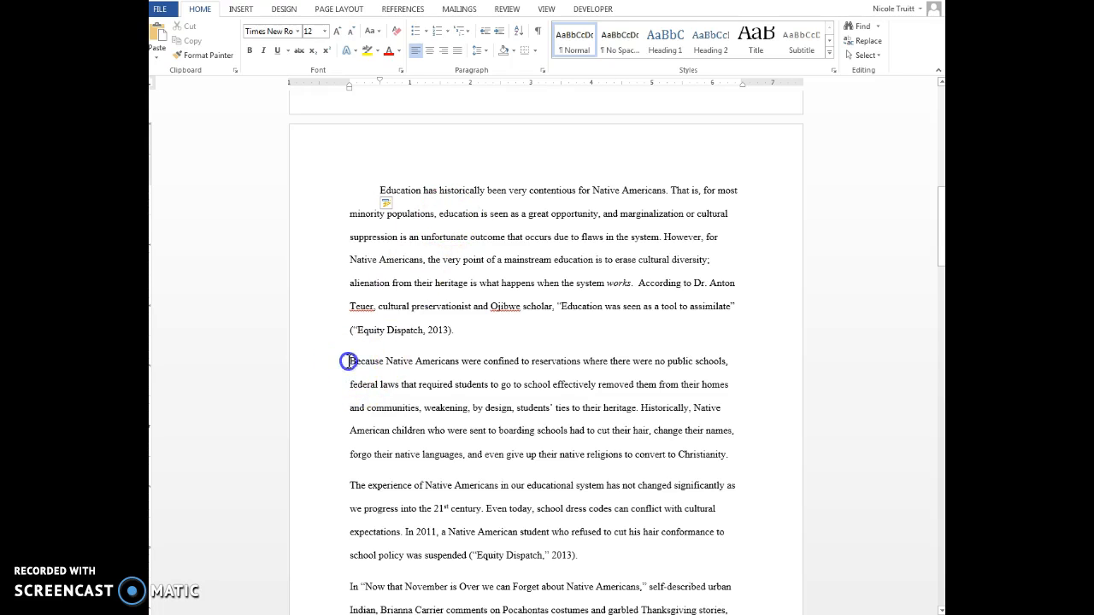
{"action": "key", "text": "Tab"}
{"action": "left_click", "coordinate": [350, 508]}
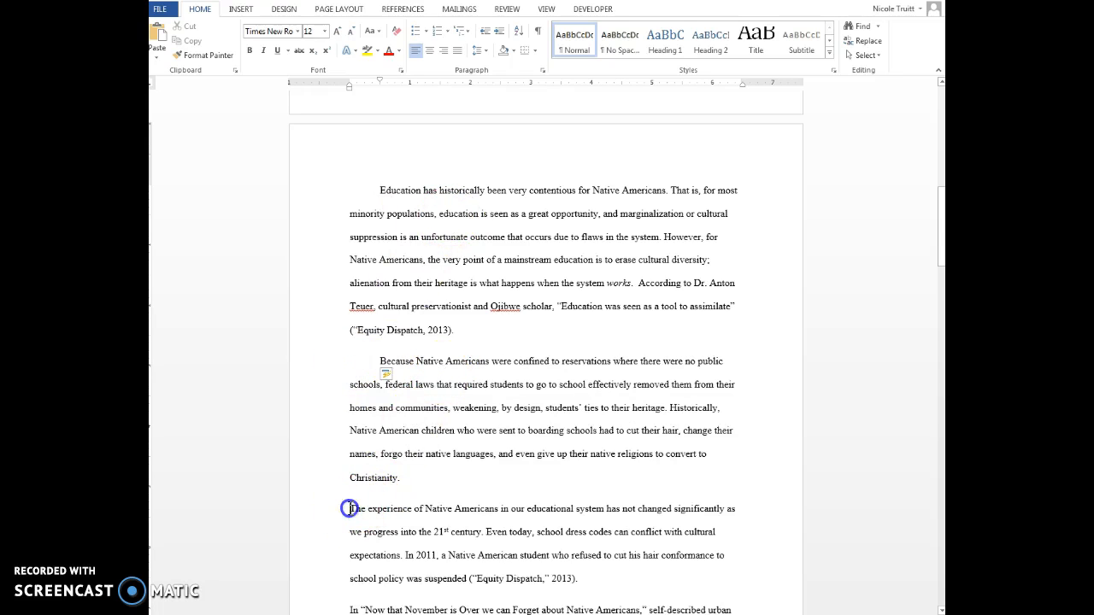
{"action": "key", "text": "Tab"}
{"action": "left_click", "coordinate": [347, 609]}
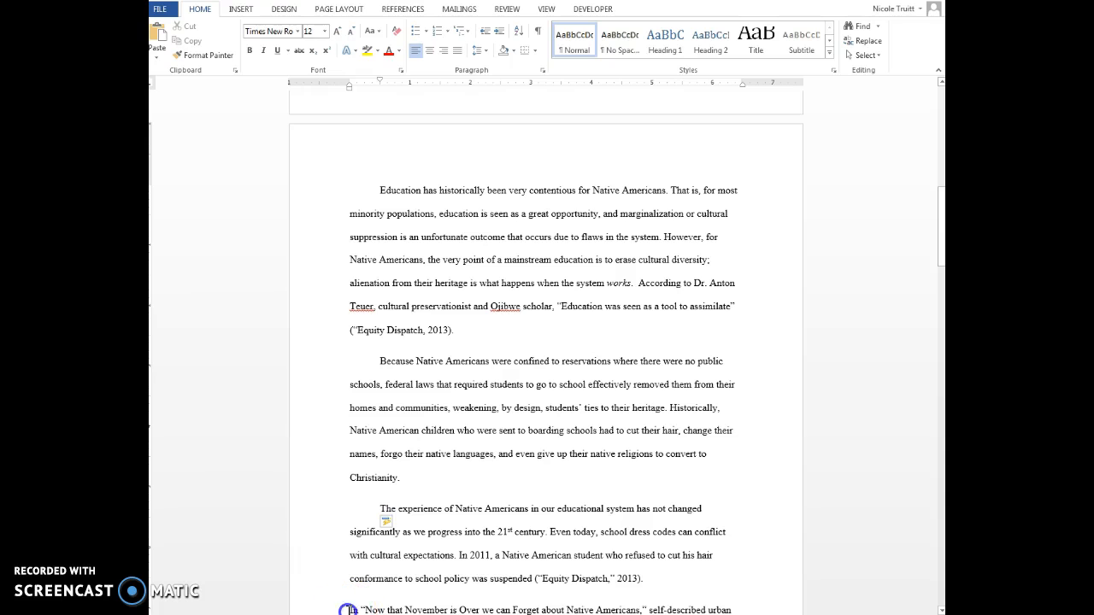
{"action": "key", "text": "Tab"}
{"action": "scroll", "coordinate": [935, 452], "scroll_direction": "down", "scroll_amount": 1}
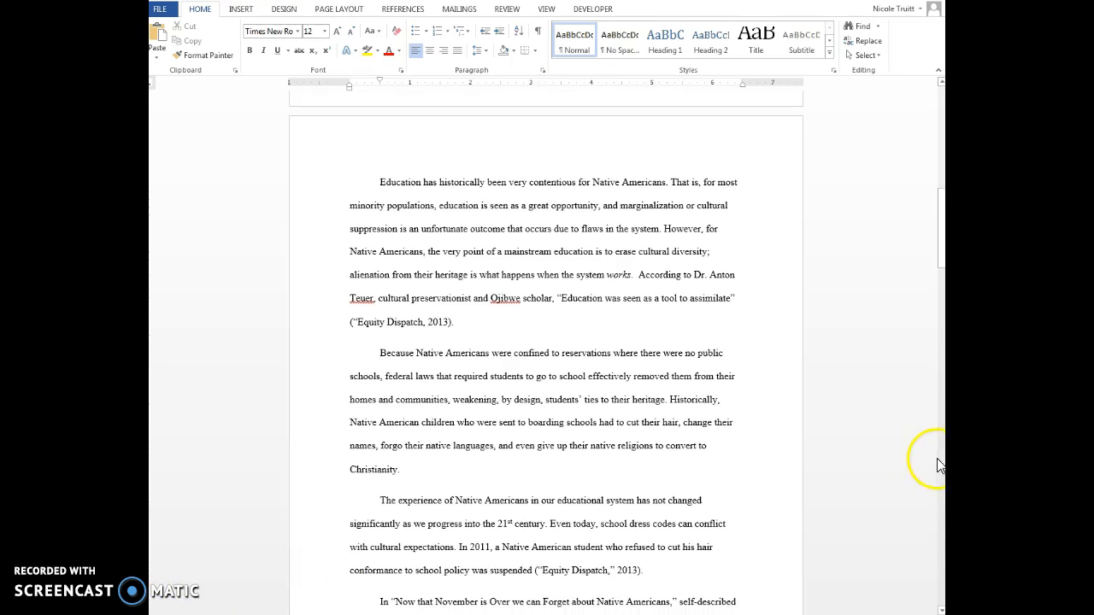
- Add blank lines above the title to move the title block farther down the title page
{"action": "left_click_drag", "start_coordinate": [940, 255], "coordinate": [940, 168]}
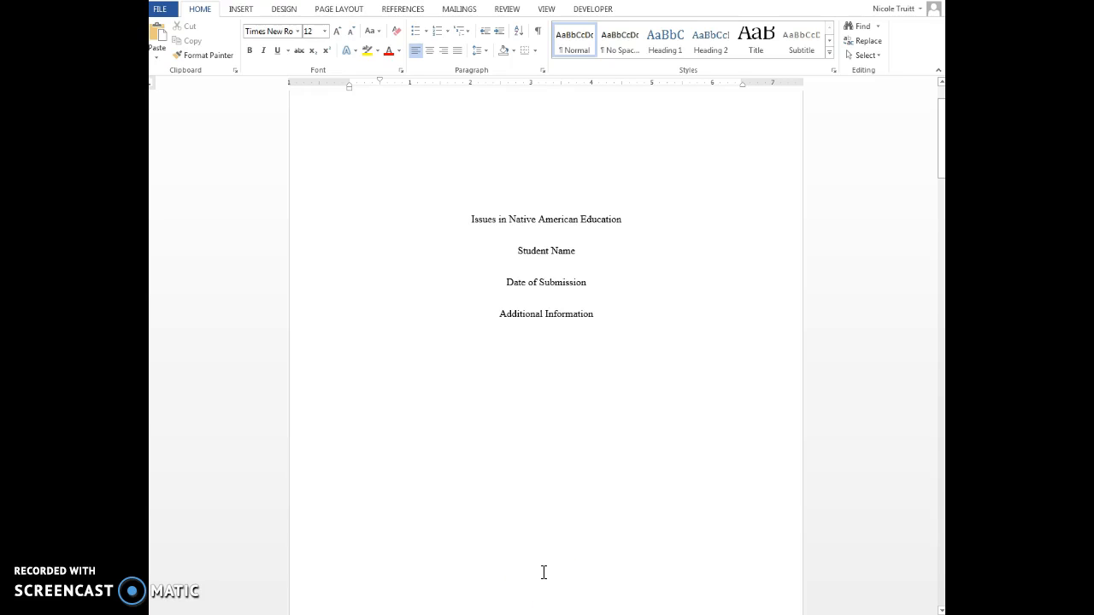
{"action": "scroll", "coordinate": [564, 288], "scroll_direction": "up", "scroll_amount": 2}
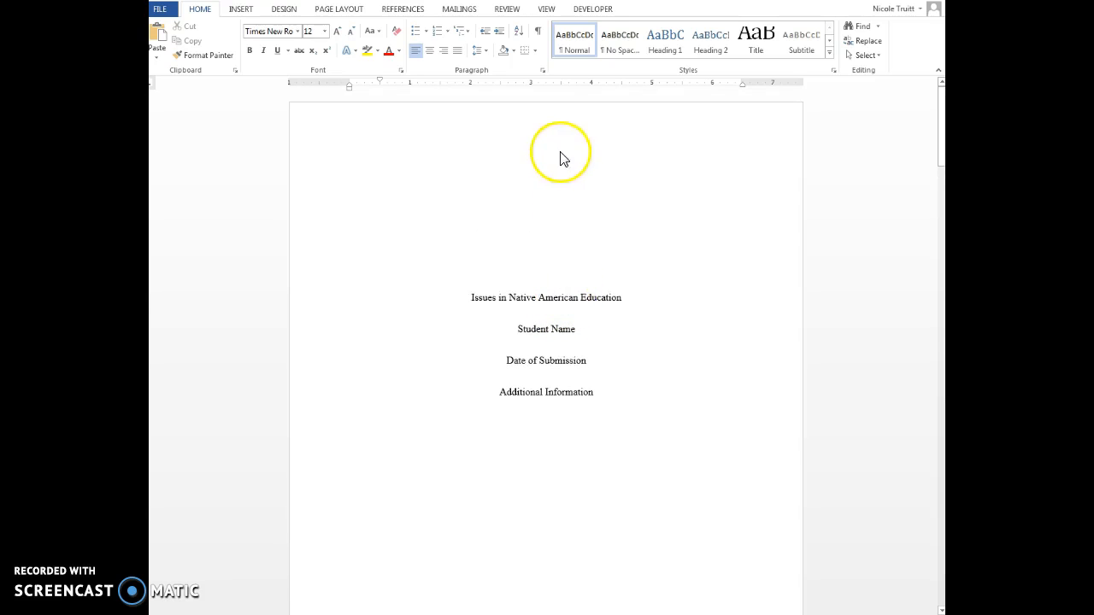
{"action": "left_click", "coordinate": [536, 251]}
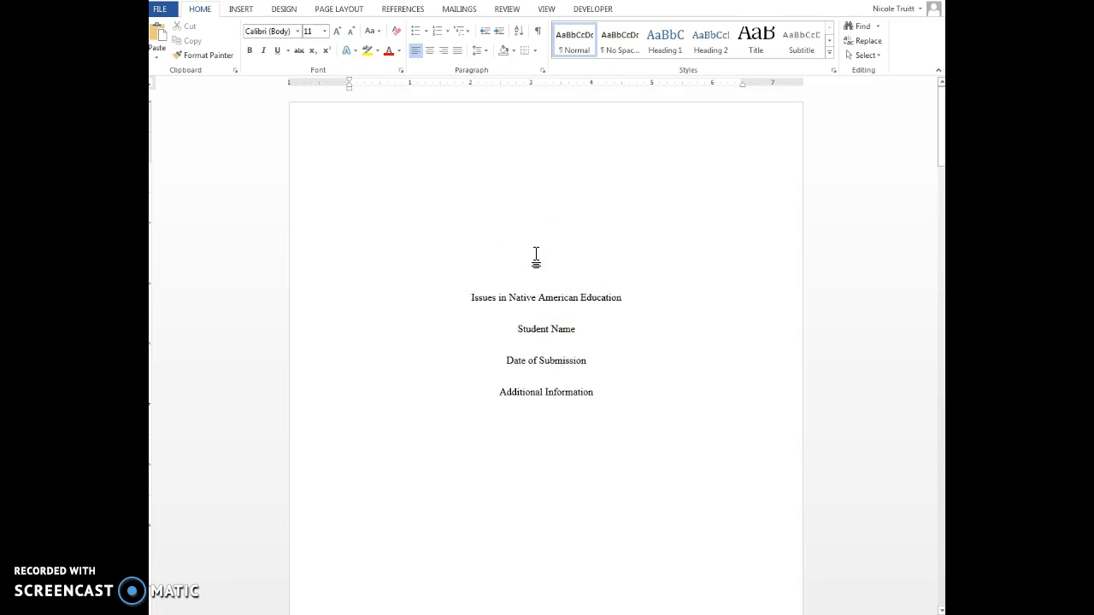
{"action": "key", "text": "Return"}
{"action": "key", "text": "Return"}
{"action": "key", "text": "Return"}
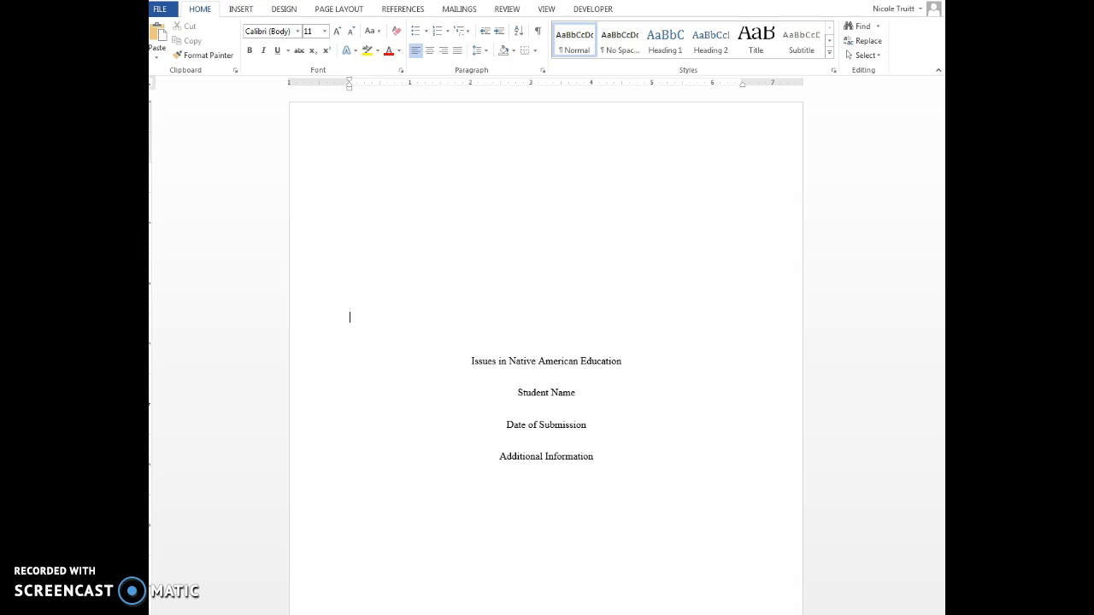
- Remove the extra blank lines pushed onto the second page above the opening body paragraph
{"action": "scroll", "coordinate": [536, 269], "scroll_direction": "down", "scroll_amount": 5}
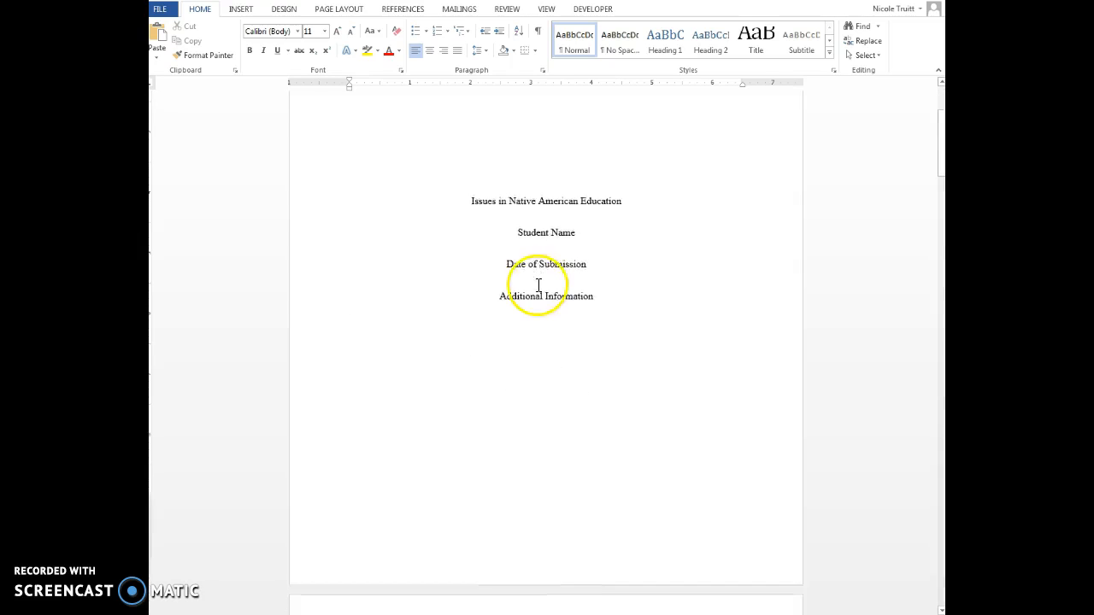
{"action": "scroll", "coordinate": [562, 303], "scroll_direction": "up", "scroll_amount": 5}
{"action": "scroll", "coordinate": [570, 309], "scroll_direction": "down", "scroll_amount": 6}
{"action": "scroll", "coordinate": [574, 324], "scroll_direction": "down", "scroll_amount": 3}
{"action": "left_click", "coordinate": [378, 496]}
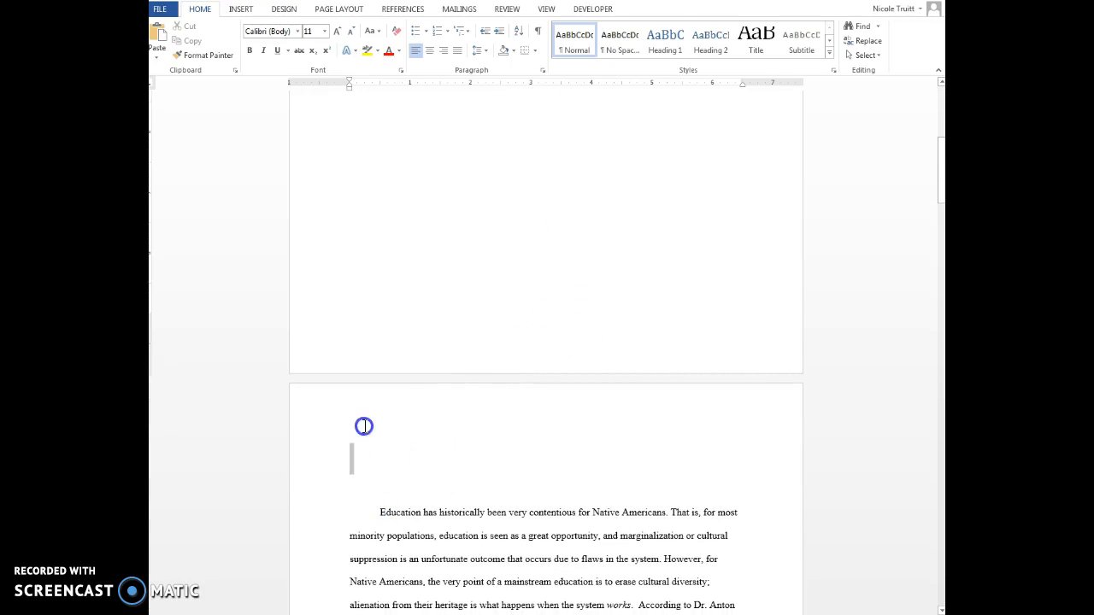
{"action": "key", "text": "BackSpace"}
{"action": "key", "text": "BackSpace"}
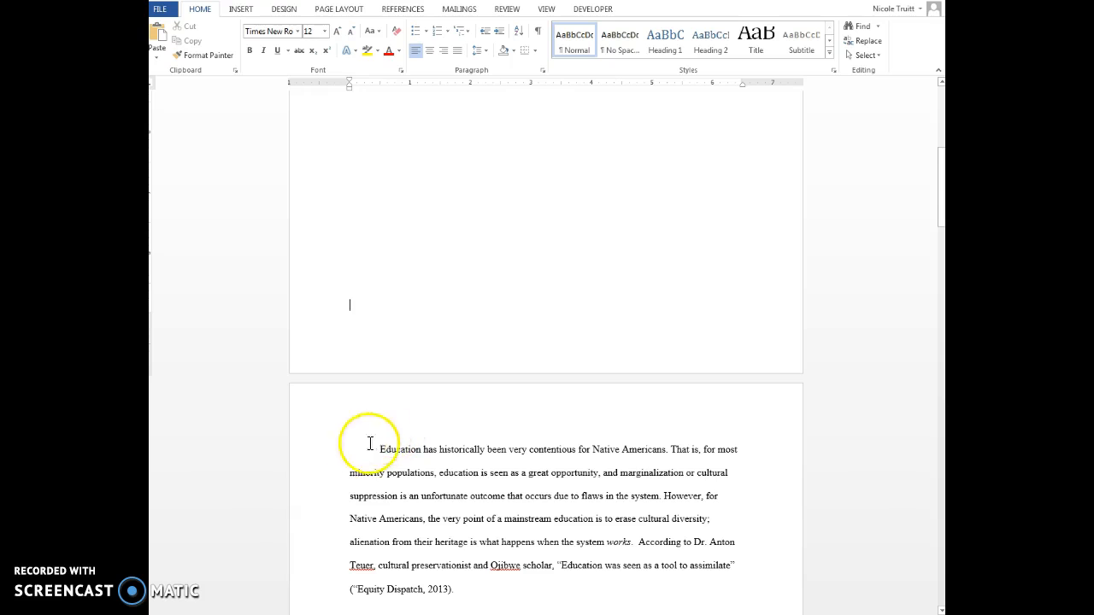
{"action": "scroll", "coordinate": [764, 374], "scroll_direction": "up", "scroll_amount": 3}
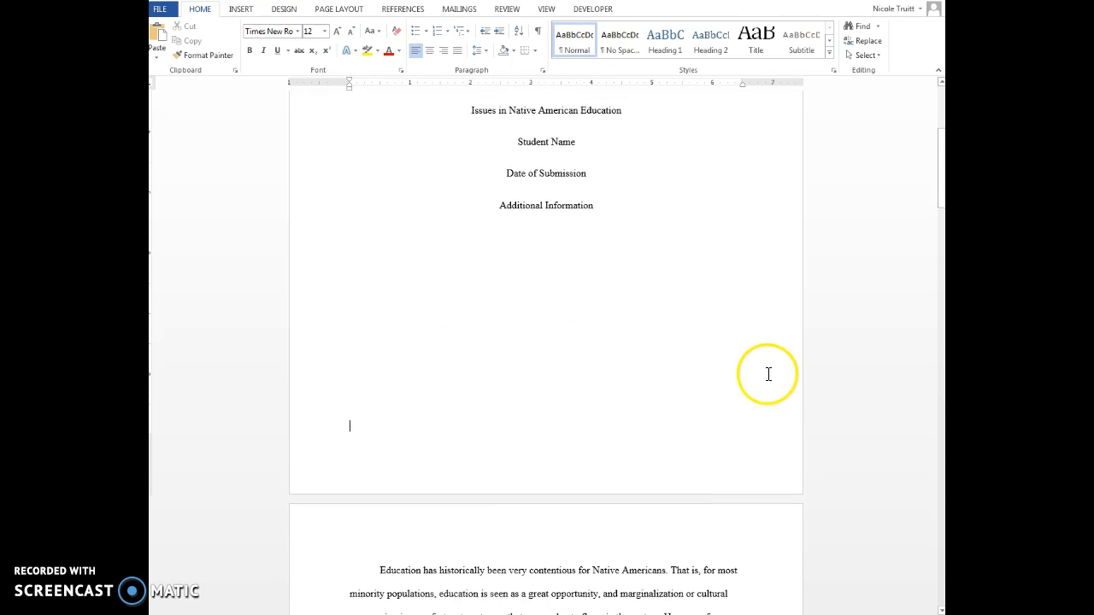
{"action": "scroll", "coordinate": [757, 356], "scroll_direction": "up", "scroll_amount": 3}
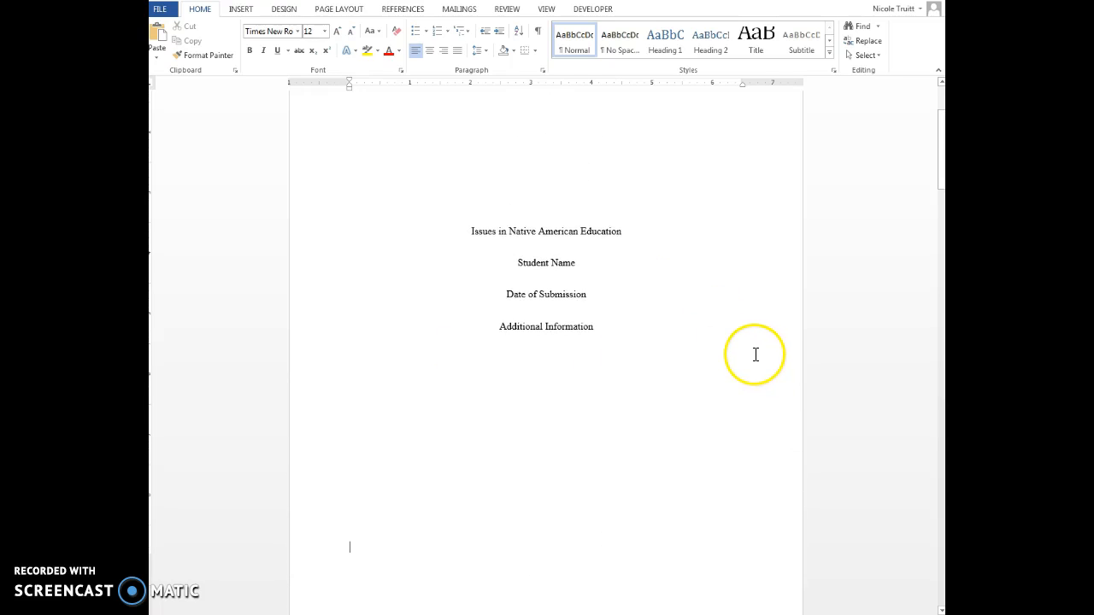
{"action": "scroll", "coordinate": [638, 386], "scroll_direction": "down", "scroll_amount": 4}
{"action": "scroll", "coordinate": [642, 388], "scroll_direction": "down", "scroll_amount": 6}
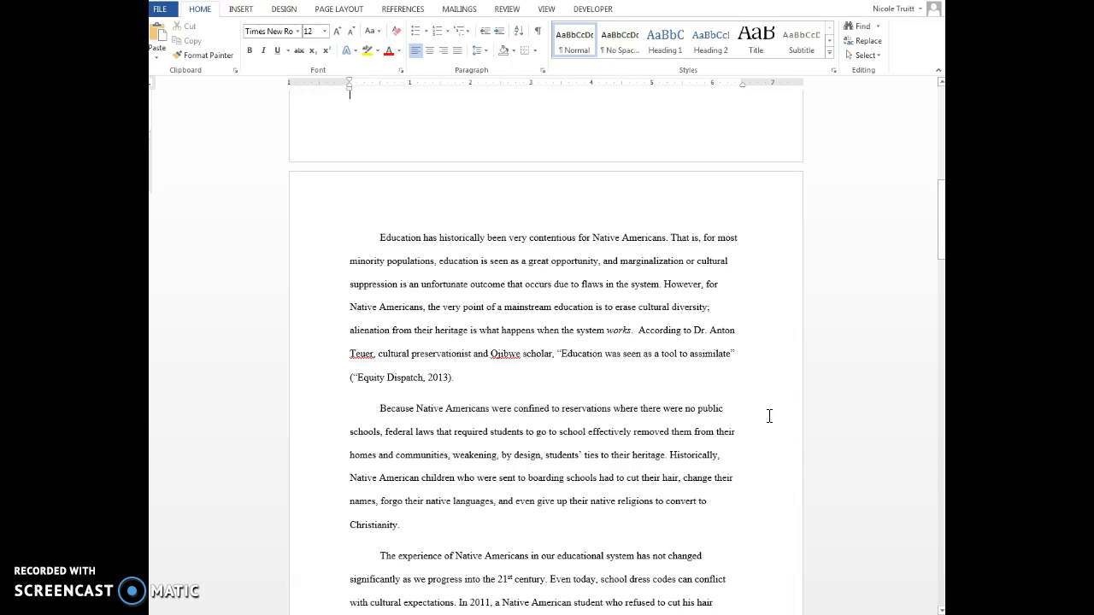
- Insert a right-aligned page number in the document header using the Plain Number 3 style
{"action": "scroll", "coordinate": [761, 413], "scroll_direction": "up", "scroll_amount": 13}
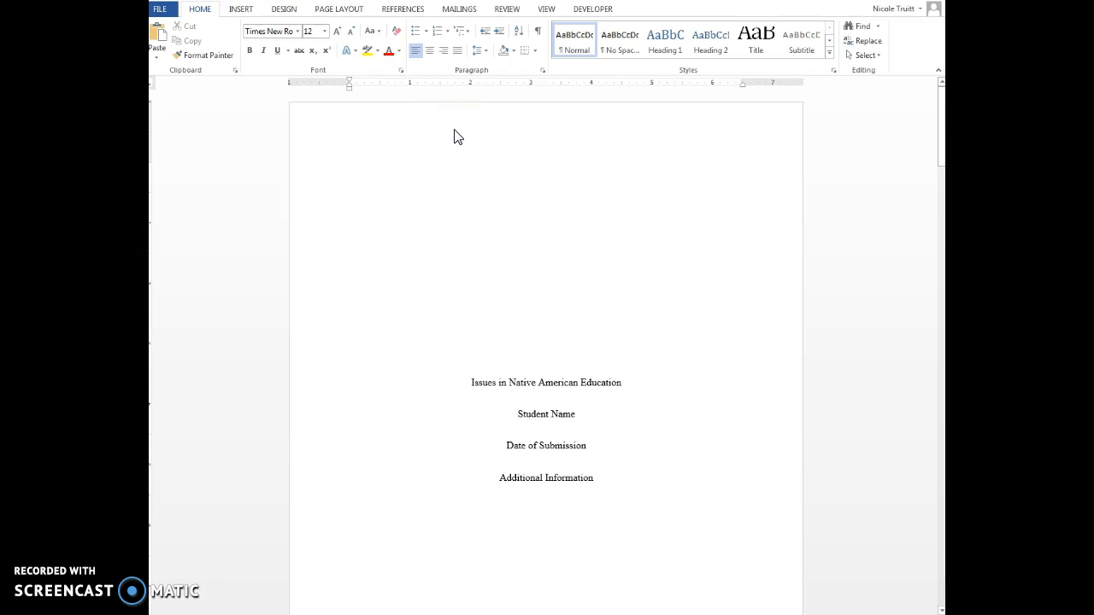
{"action": "left_click", "coordinate": [240, 10]}
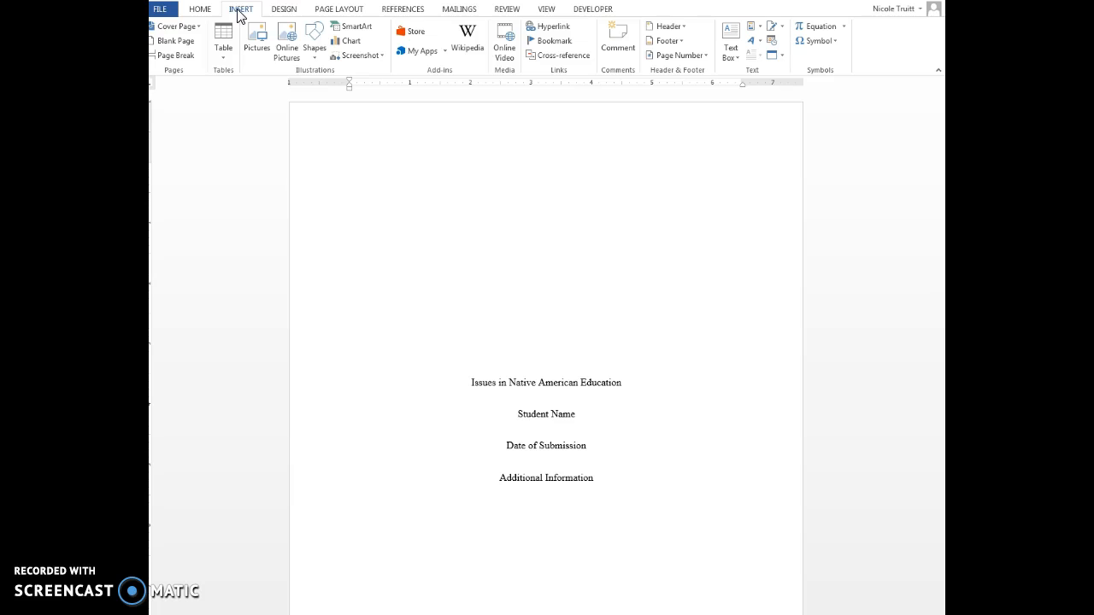
{"action": "left_click", "coordinate": [706, 58]}
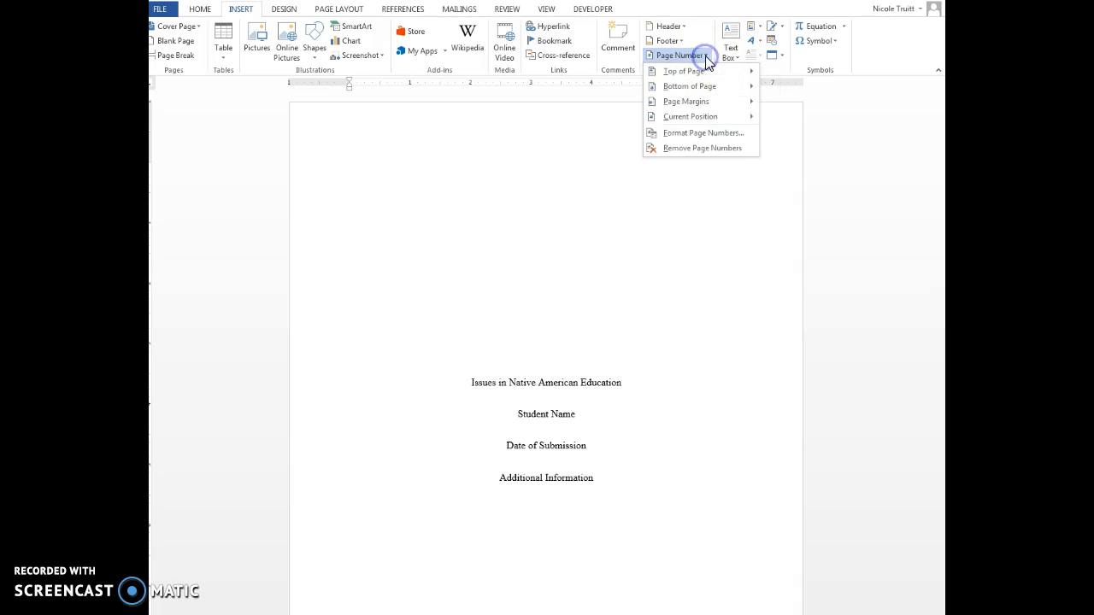
{"action": "left_click", "coordinate": [697, 73]}
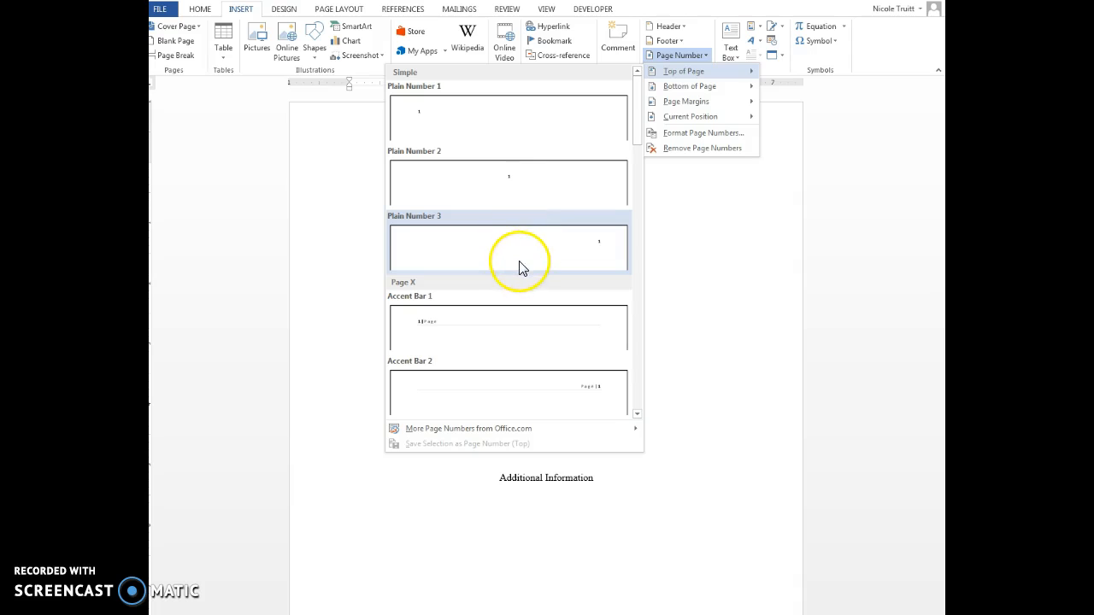
{"action": "left_click", "coordinate": [574, 265]}
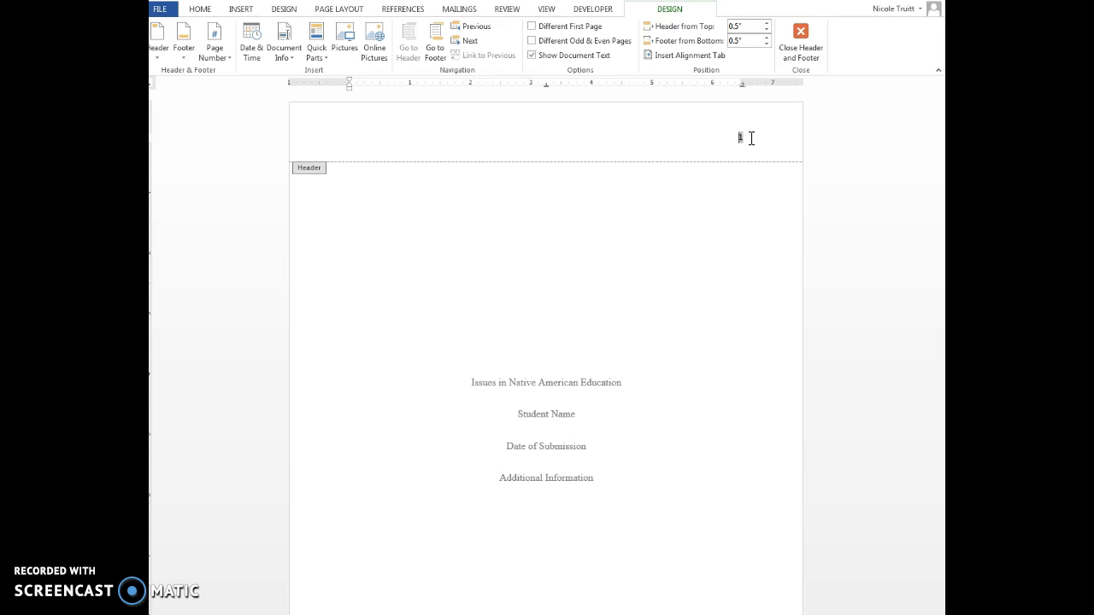
- Add the header text ISSUES IN NATIVE AMERICAN EDUCATION at the left margin, keeping the page number at the right, and return to the body
{"action": "key", "text": "Left"}
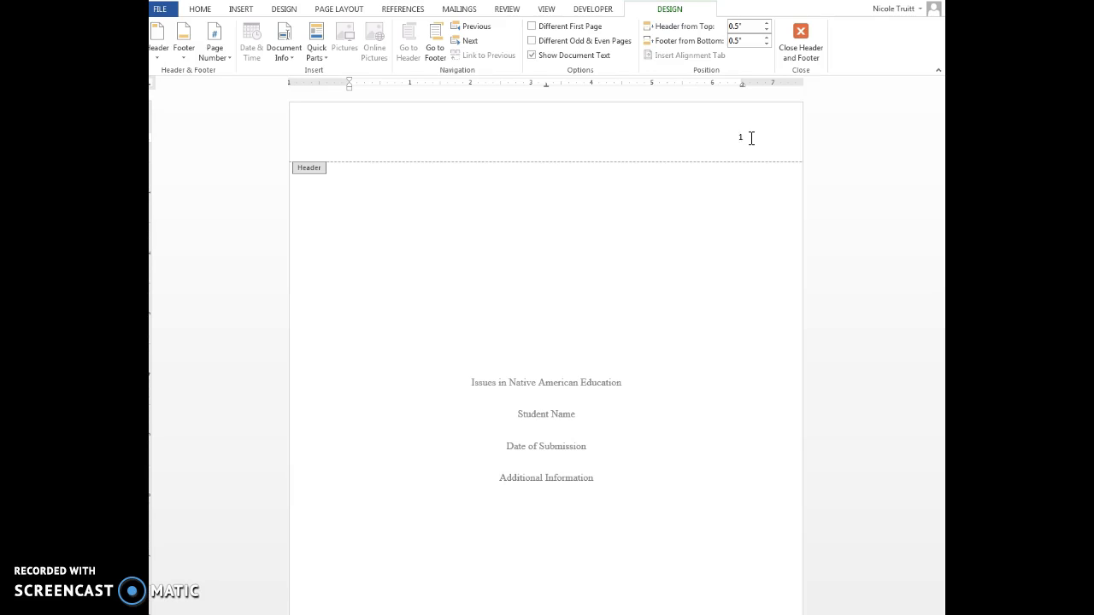
{"action": "type", "text": "ISSUES IN NATIVE"}
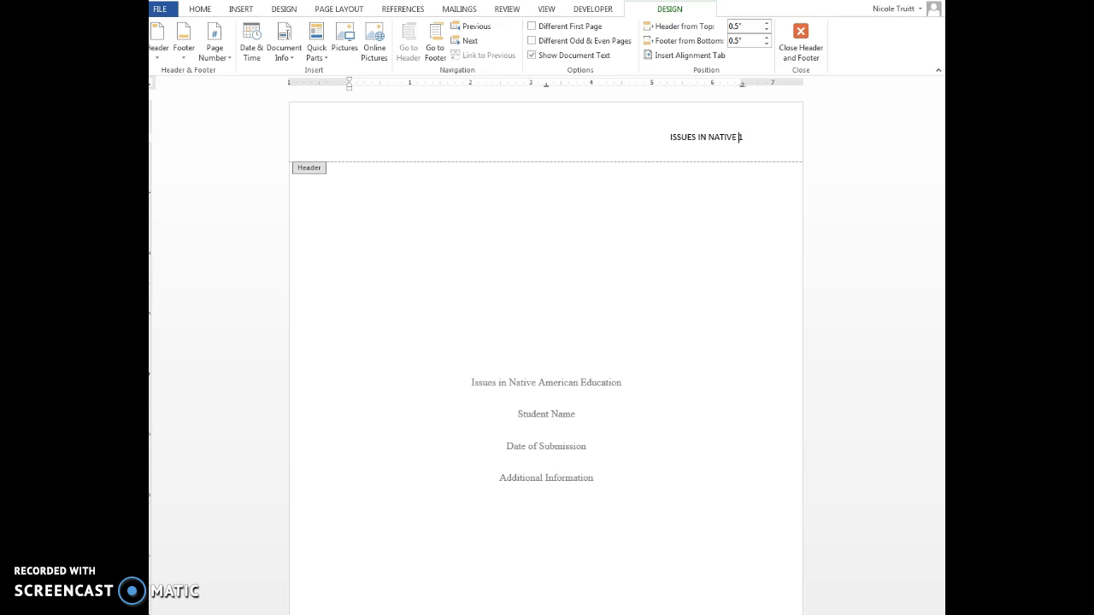
{"action": "type", "text": " AMERICAN EDUCATION"}
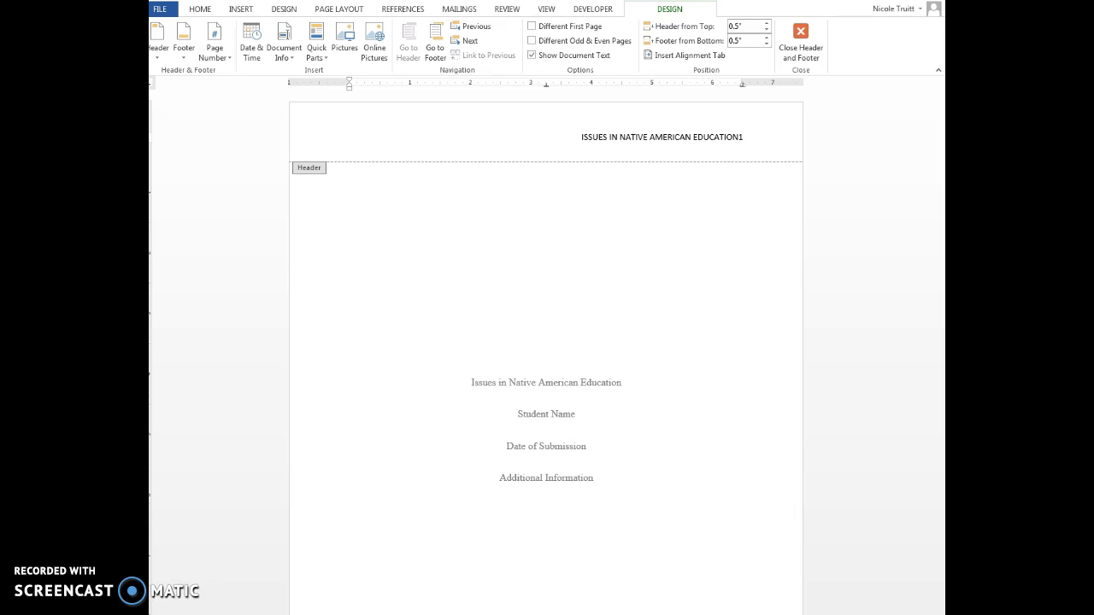
{"action": "key", "text": "Tab"}
{"action": "key", "text": "Tab"}
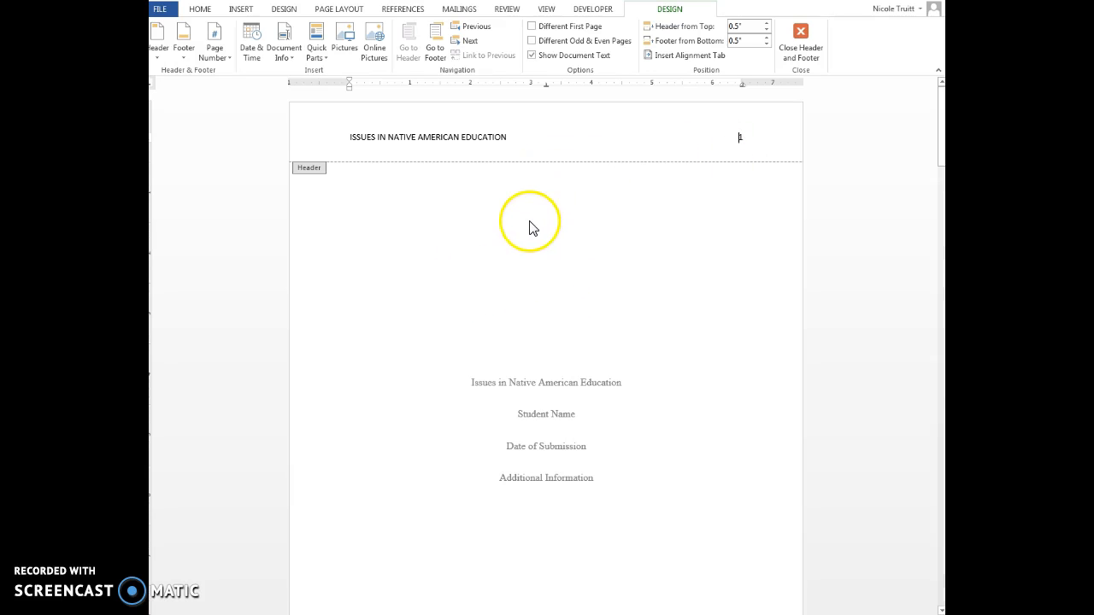
{"action": "double_click", "coordinate": [490, 239]}
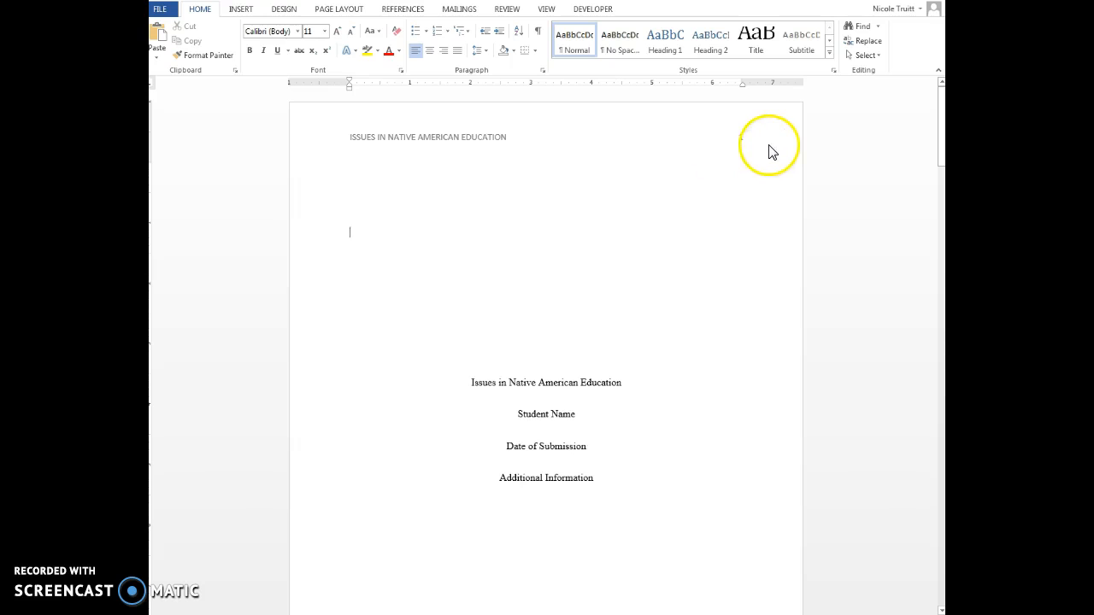
- Give the title page its own header, separate from the header on the following pages
{"action": "scroll", "coordinate": [766, 151], "scroll_direction": "down", "scroll_amount": 5}
{"action": "scroll", "coordinate": [717, 277], "scroll_direction": "down", "scroll_amount": 5}
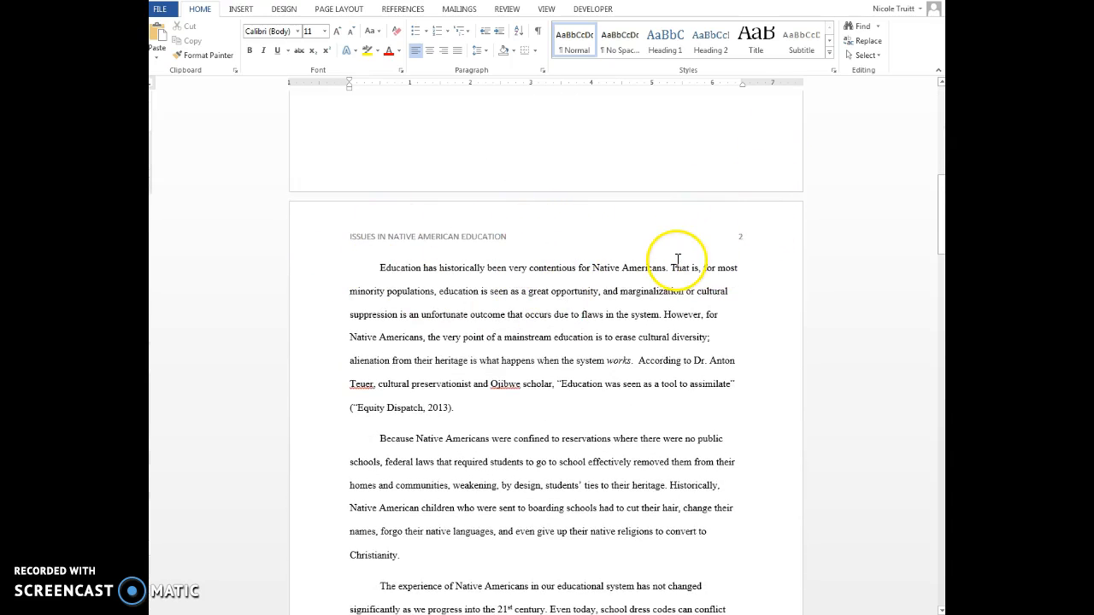
{"action": "scroll", "coordinate": [679, 264], "scroll_direction": "down", "scroll_amount": 10}
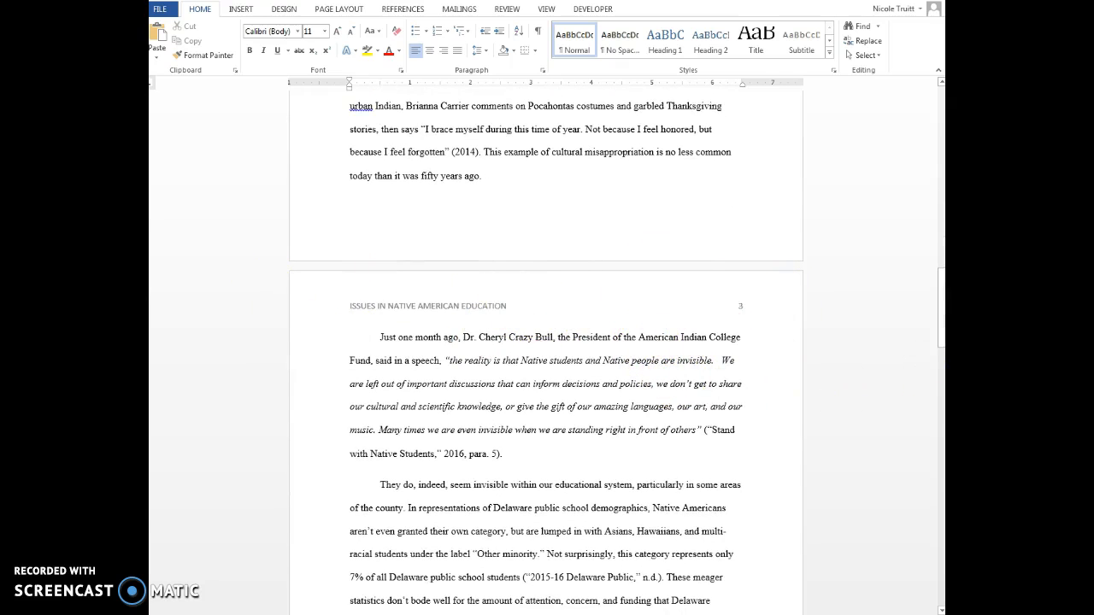
{"action": "left_click_drag", "start_coordinate": [942, 326], "coordinate": [935, 130]}
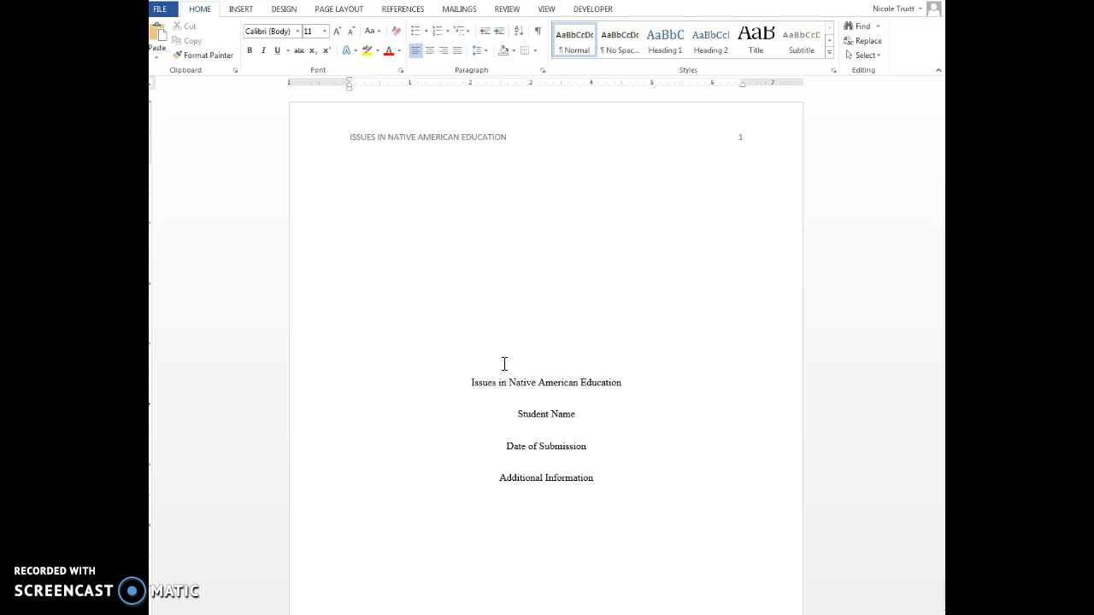
{"action": "double_click", "coordinate": [518, 141]}
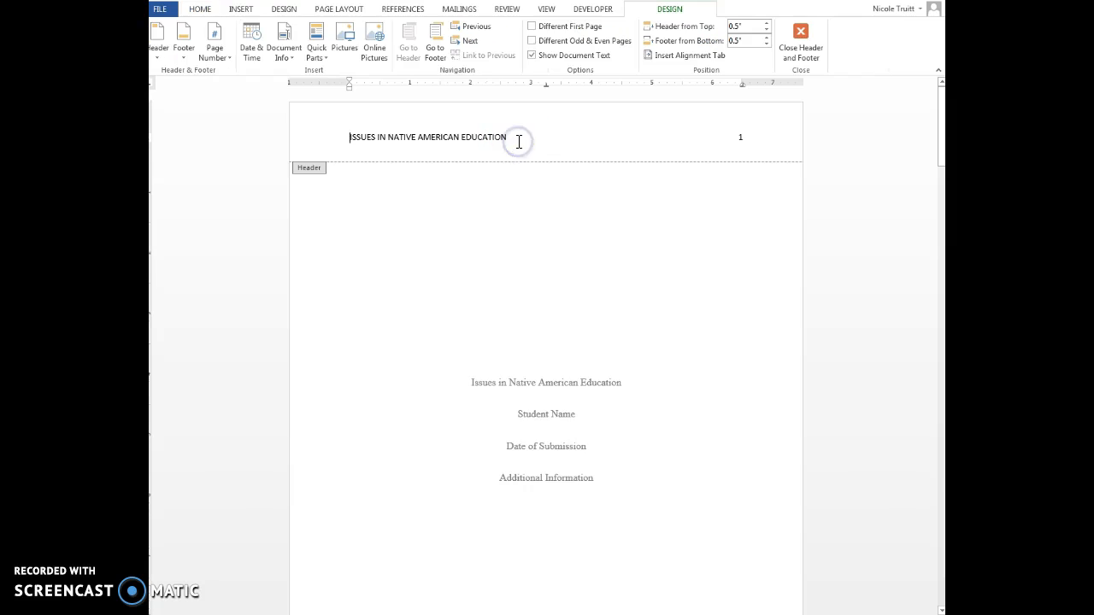
{"action": "left_click", "coordinate": [520, 135]}
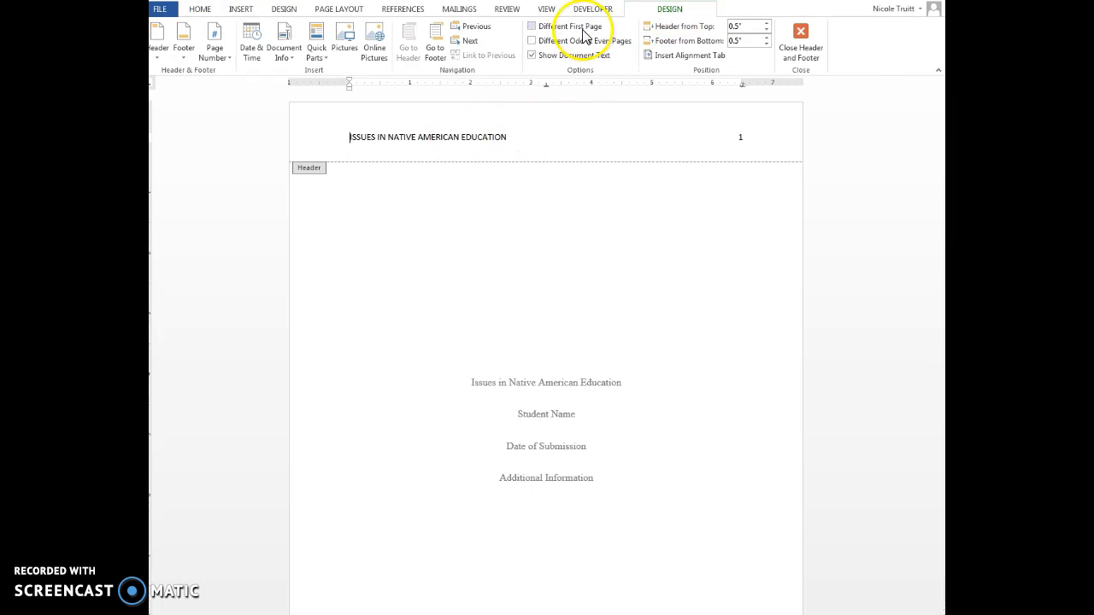
{"action": "left_click", "coordinate": [533, 34]}
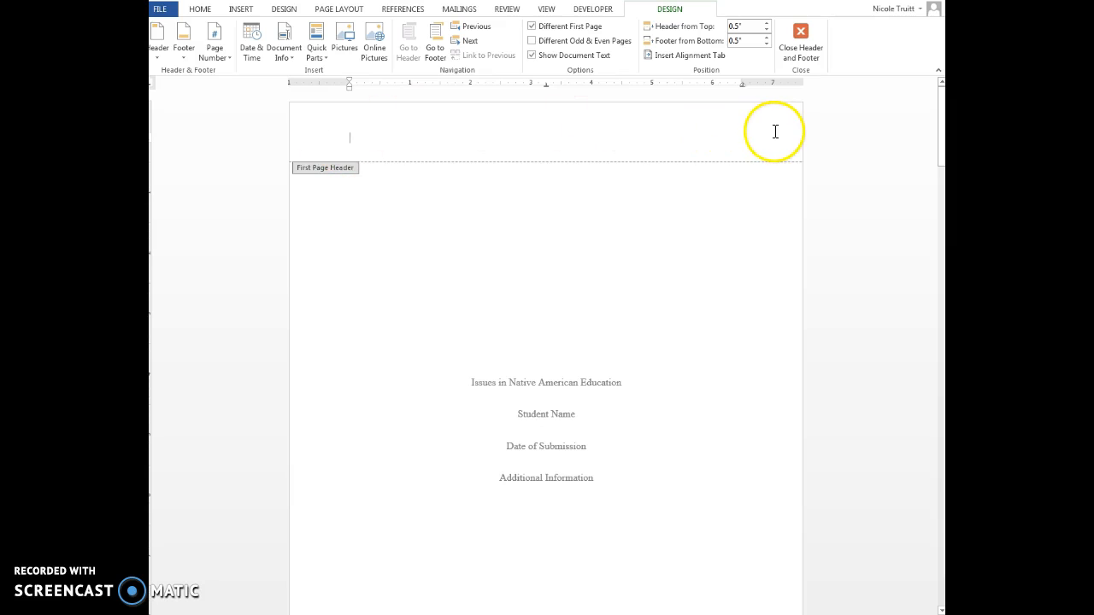
{"action": "scroll", "coordinate": [758, 217], "scroll_direction": "down", "scroll_amount": 5}
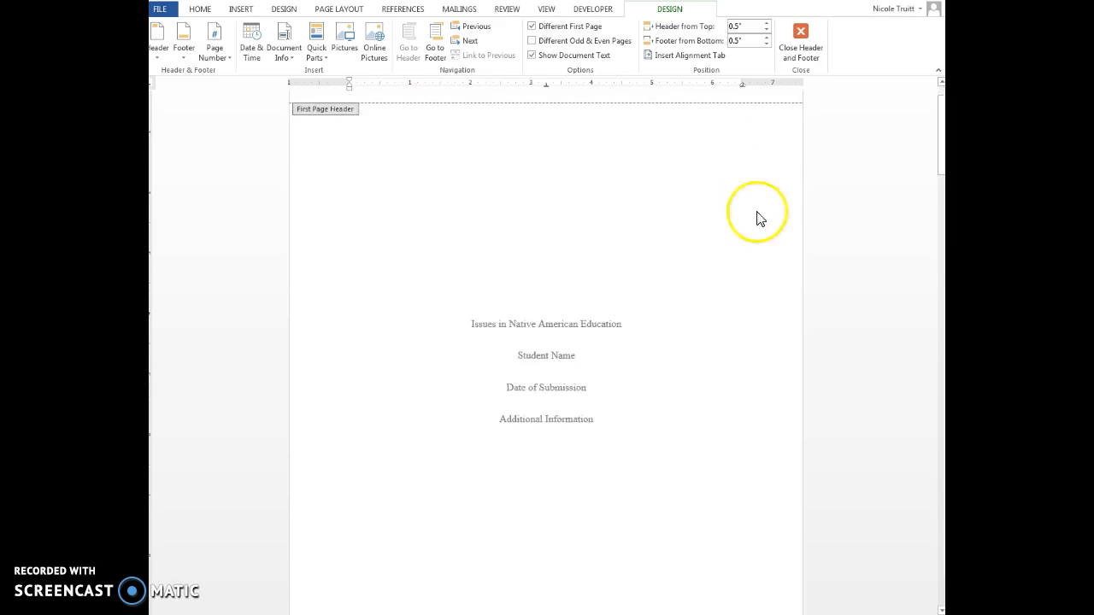
{"action": "scroll", "coordinate": [757, 269], "scroll_direction": "down", "scroll_amount": 1}
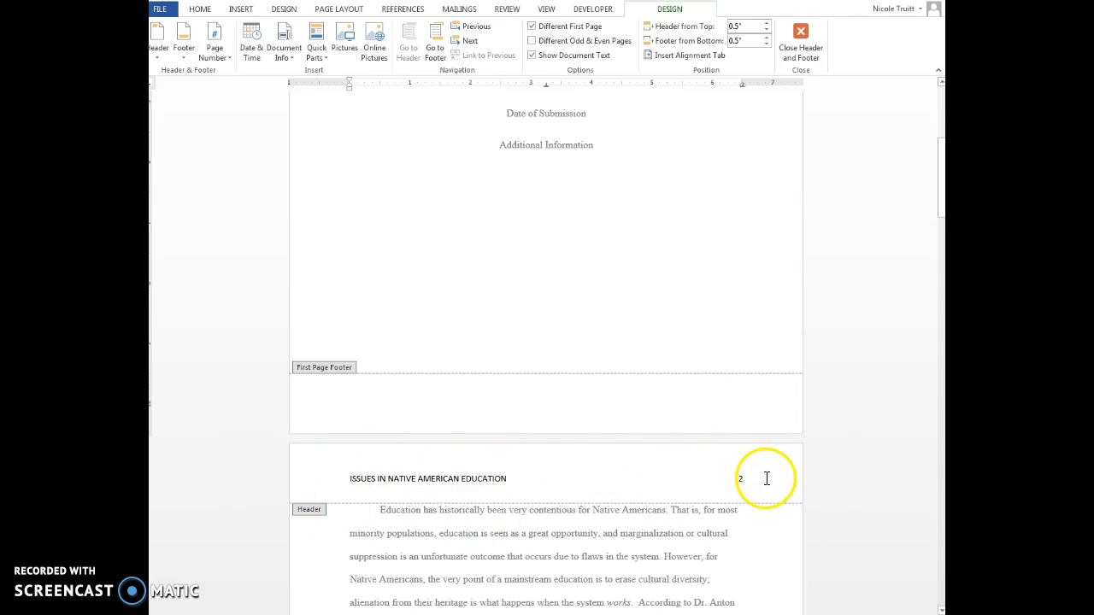
- Insert a right-aligned Plain Number 3 page number in the title page's header
{"action": "scroll", "coordinate": [767, 483], "scroll_direction": "up", "scroll_amount": 5}
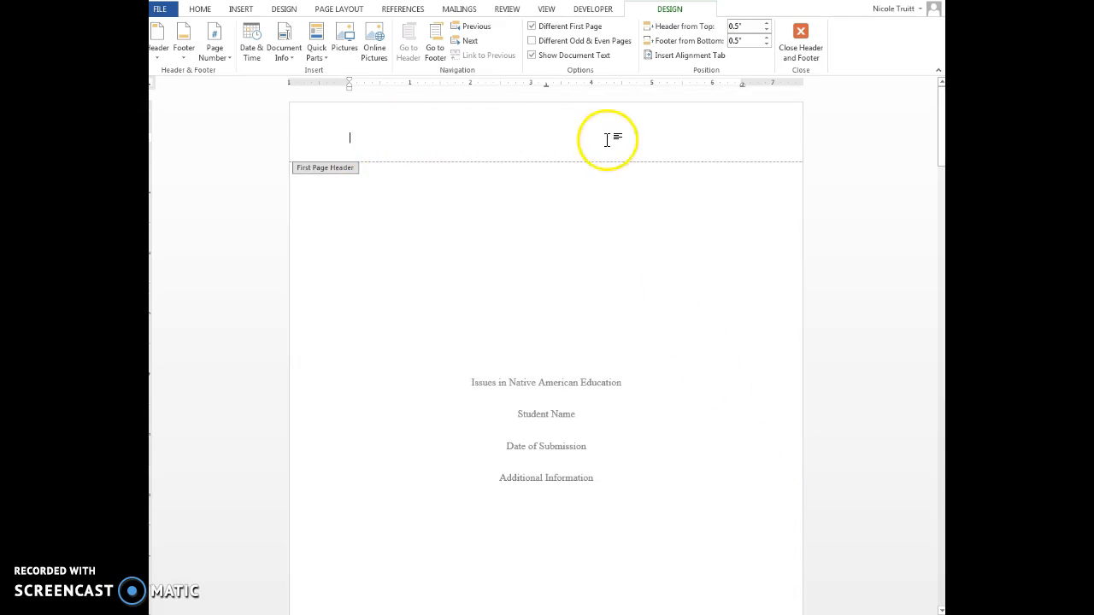
{"action": "left_click", "coordinate": [241, 8]}
{"action": "left_click", "coordinate": [704, 55]}
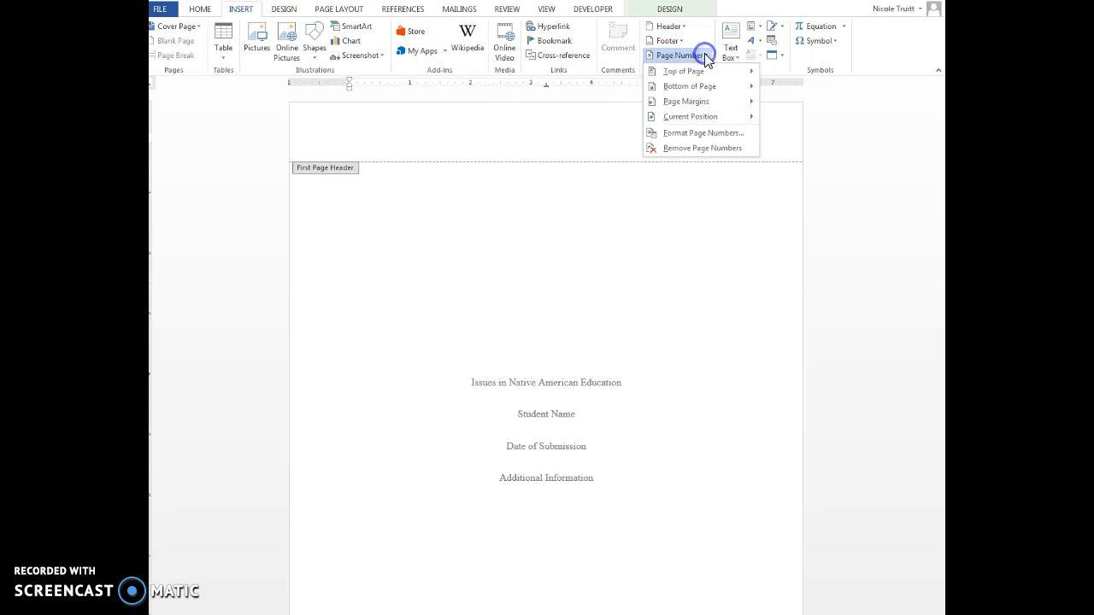
{"action": "mouse_move", "coordinate": [699, 73]}
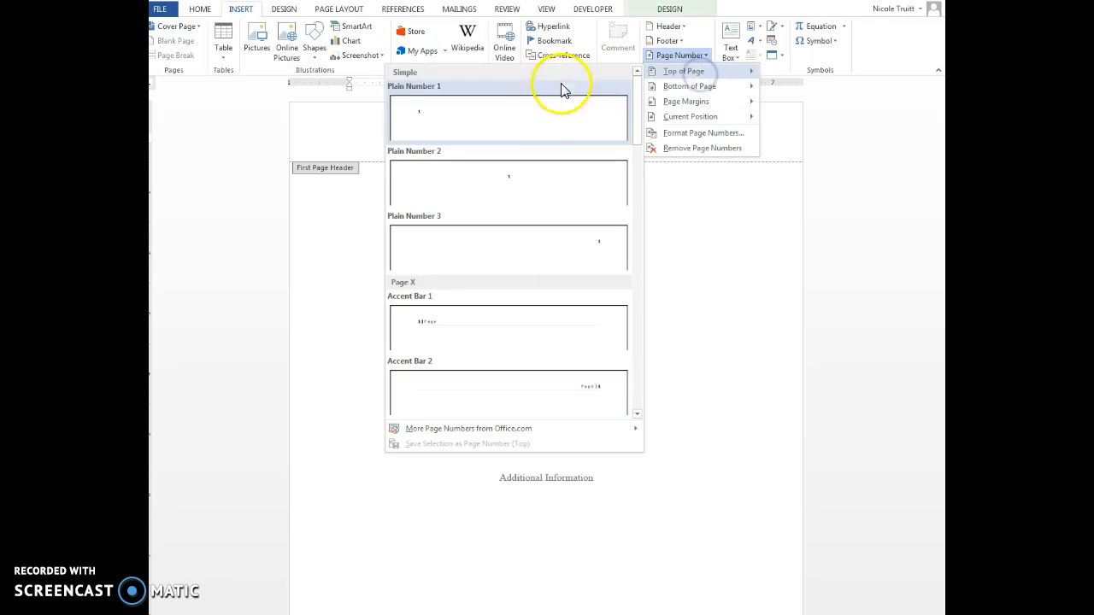
{"action": "left_click", "coordinate": [552, 246]}
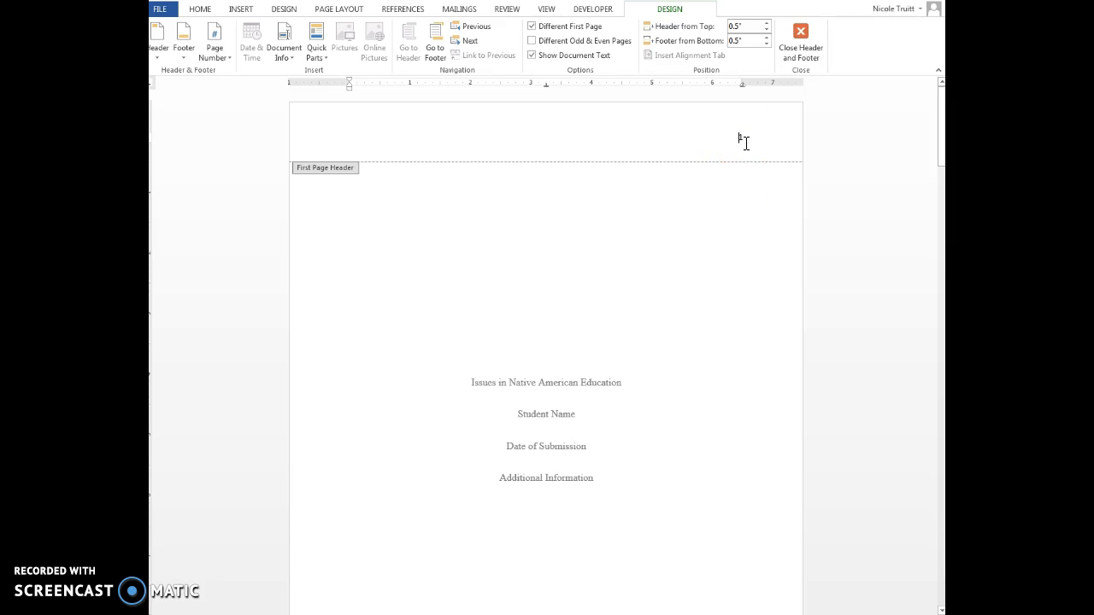
- Add "Running head: ISSUES IN NATIVE AMERICAN EDUCATION" at the left margin of the title page header, keeping the page number at the right
{"action": "left_click", "coordinate": [737, 138]}
{"action": "type", "text": "Running head: ISS"}
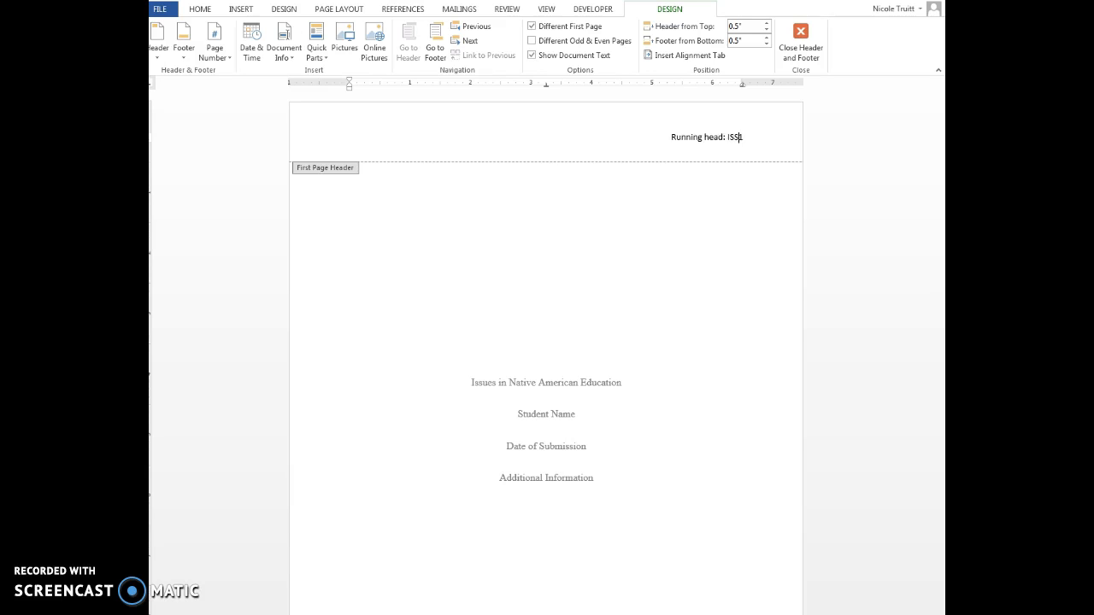
{"action": "type", "text": "AMERICAN EDUCATION"}
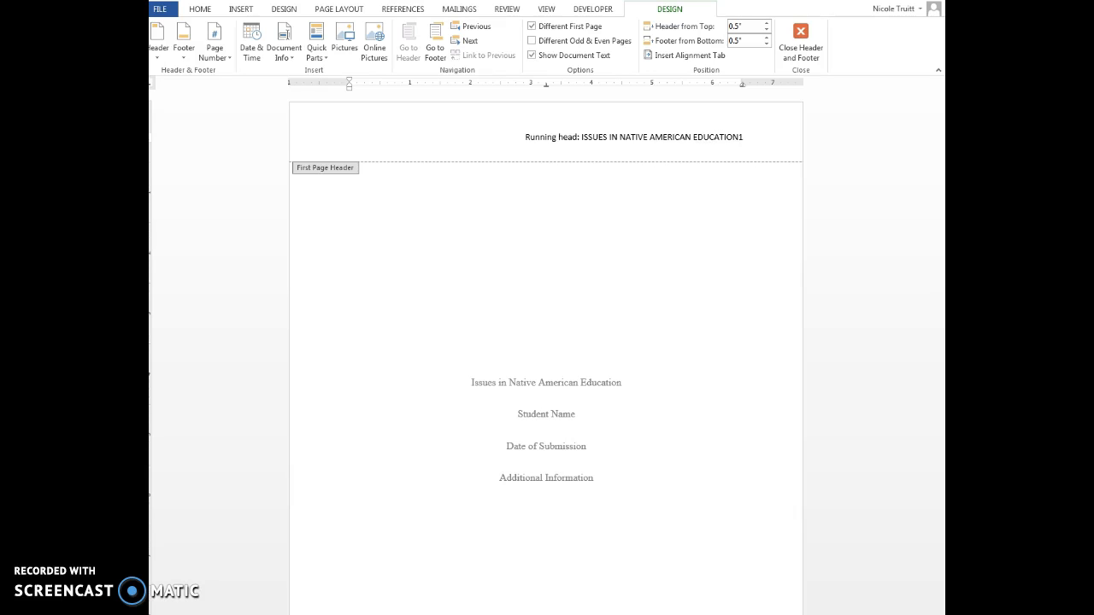
{"action": "key", "text": "Tab"}
{"action": "key", "text": "Tab"}
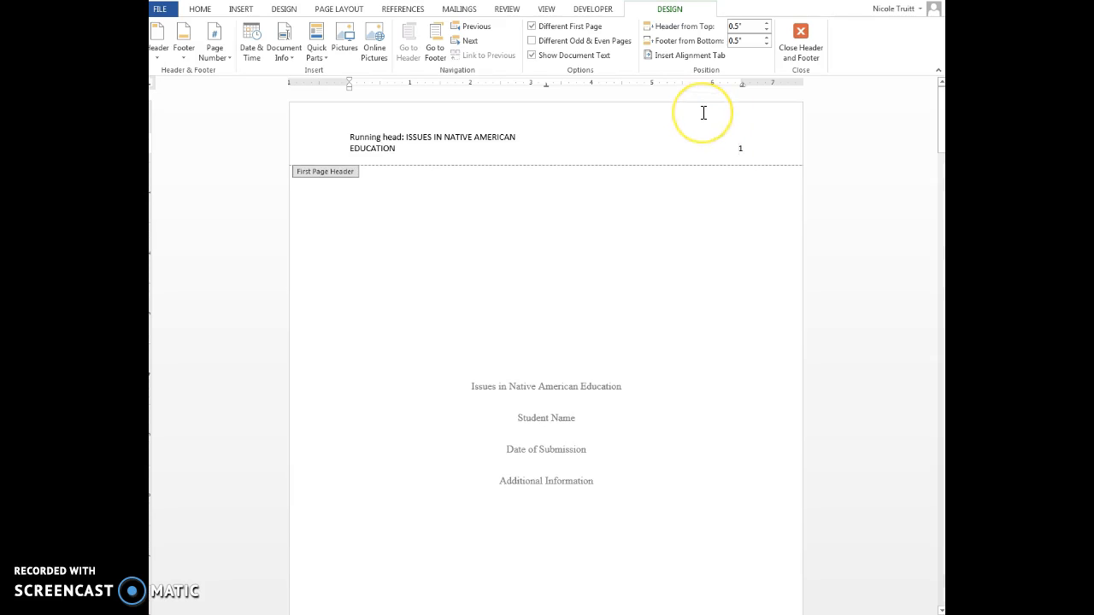
- Shorten the title page's header text to "Running head: NATIVE AMERICAN EDUCATION" and return to the body
{"action": "left_click", "coordinate": [429, 141]}
{"action": "key", "text": "Delete"}
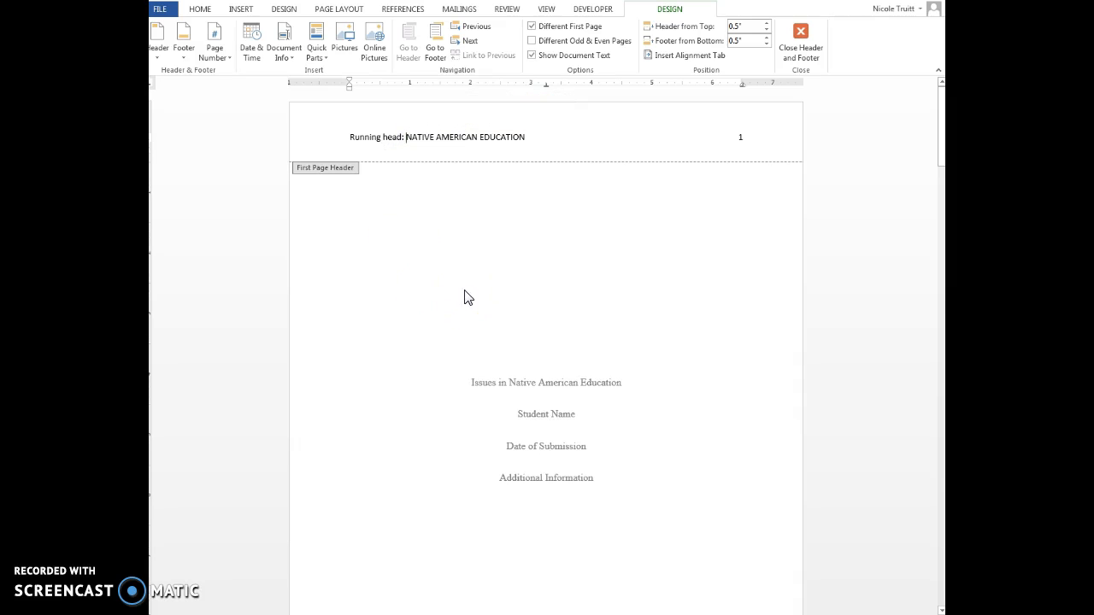
{"action": "left_click", "coordinate": [543, 136]}
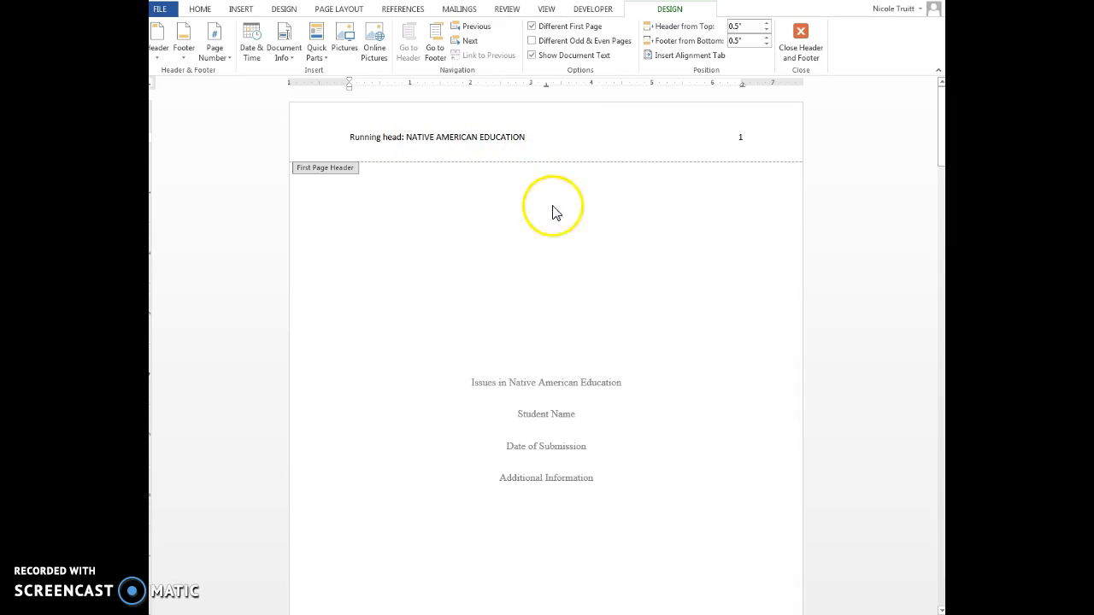
{"action": "double_click", "coordinate": [537, 234]}
- Shorten the second page's header text to NATIVE AMERICAN EDUCATION and close the header
{"action": "scroll", "coordinate": [538, 274], "scroll_direction": "down", "scroll_amount": 10}
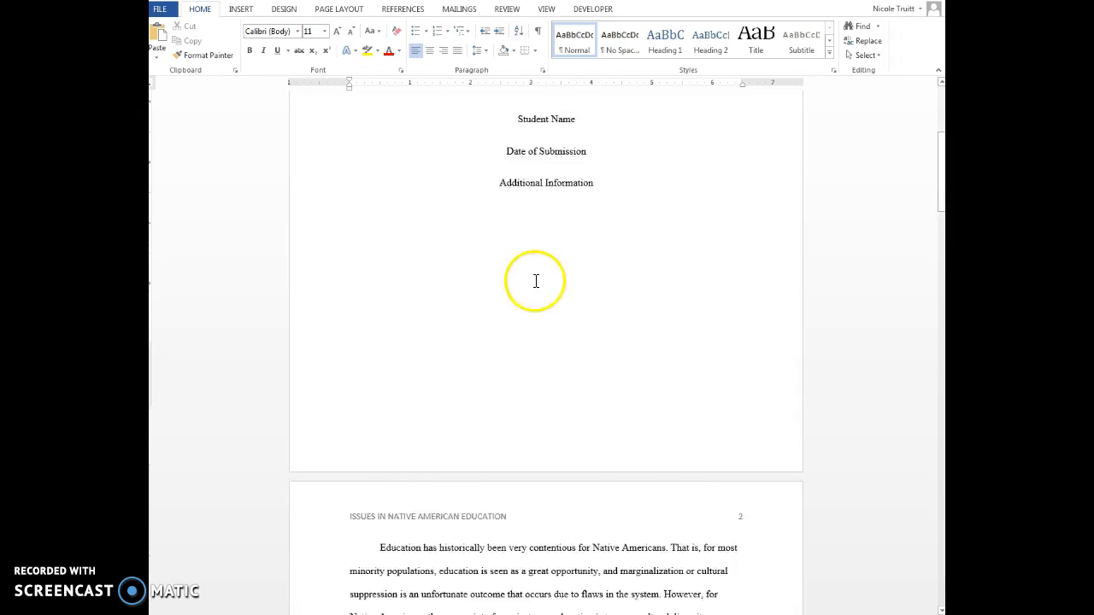
{"action": "left_click", "coordinate": [453, 299]}
{"action": "double_click", "coordinate": [453, 298]}
{"action": "left_click_drag", "start_coordinate": [390, 296], "coordinate": [313, 299]}
{"action": "key", "text": "BackSpace"}
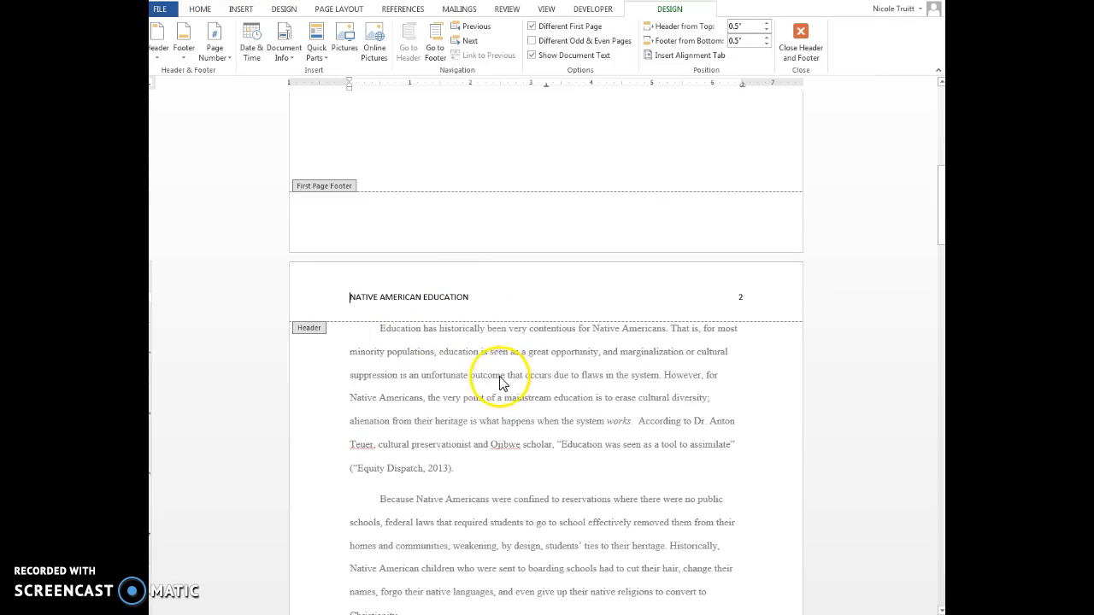
{"action": "double_click", "coordinate": [527, 331]}
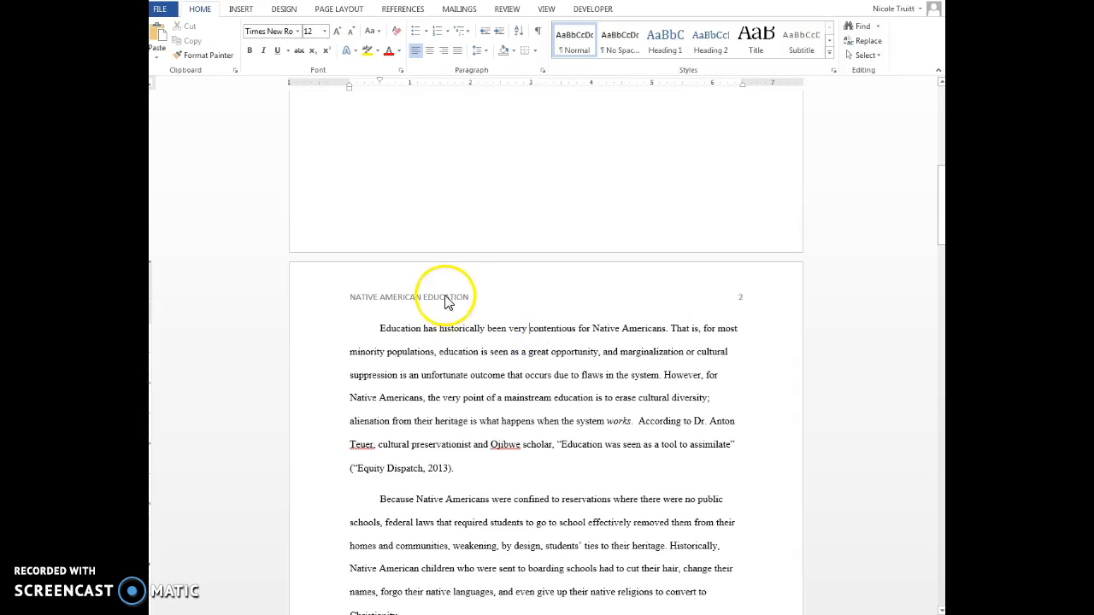
- Review the header text and page numbers on the title page and the body pages
{"action": "scroll", "coordinate": [444, 300], "scroll_direction": "down", "scroll_amount": 15}
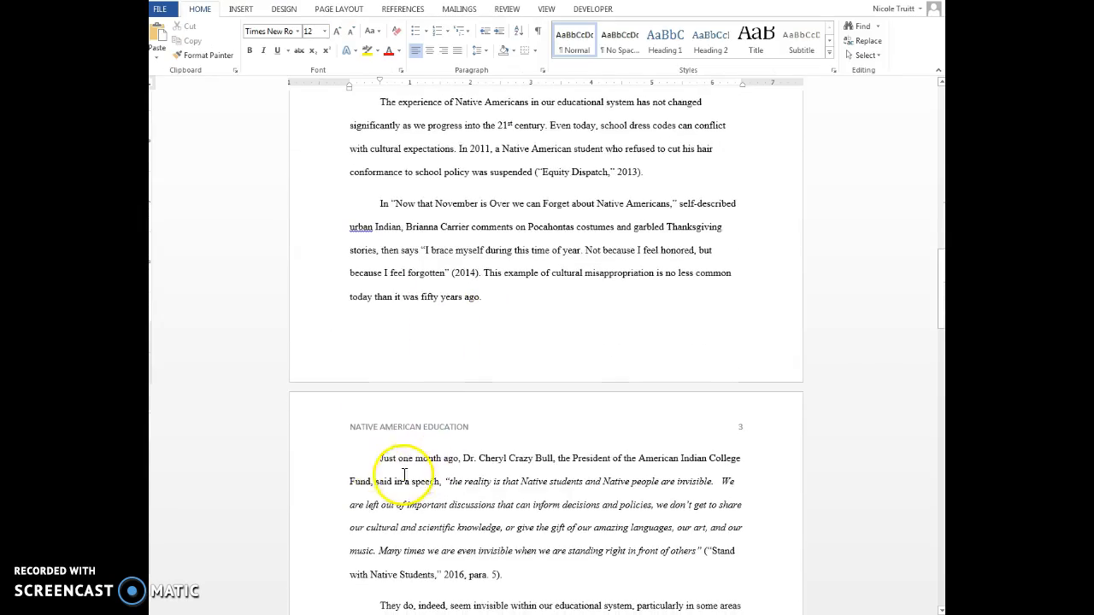
{"action": "scroll", "coordinate": [620, 452], "scroll_direction": "down", "scroll_amount": 6}
{"action": "scroll", "coordinate": [590, 446], "scroll_direction": "up", "scroll_amount": 17}
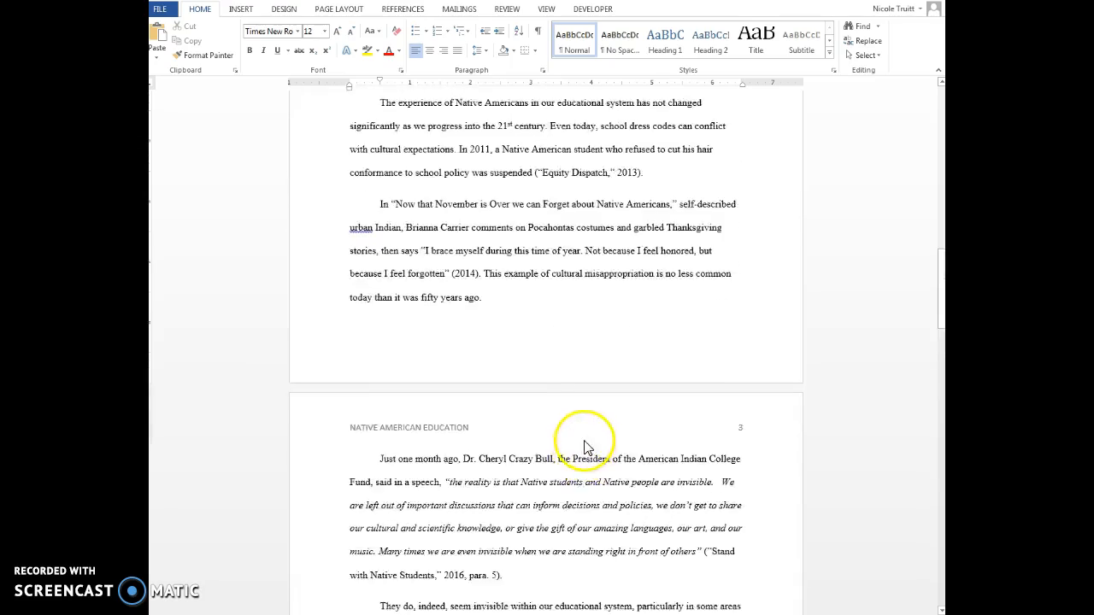
{"action": "scroll", "coordinate": [596, 444], "scroll_direction": "up", "scroll_amount": 20}
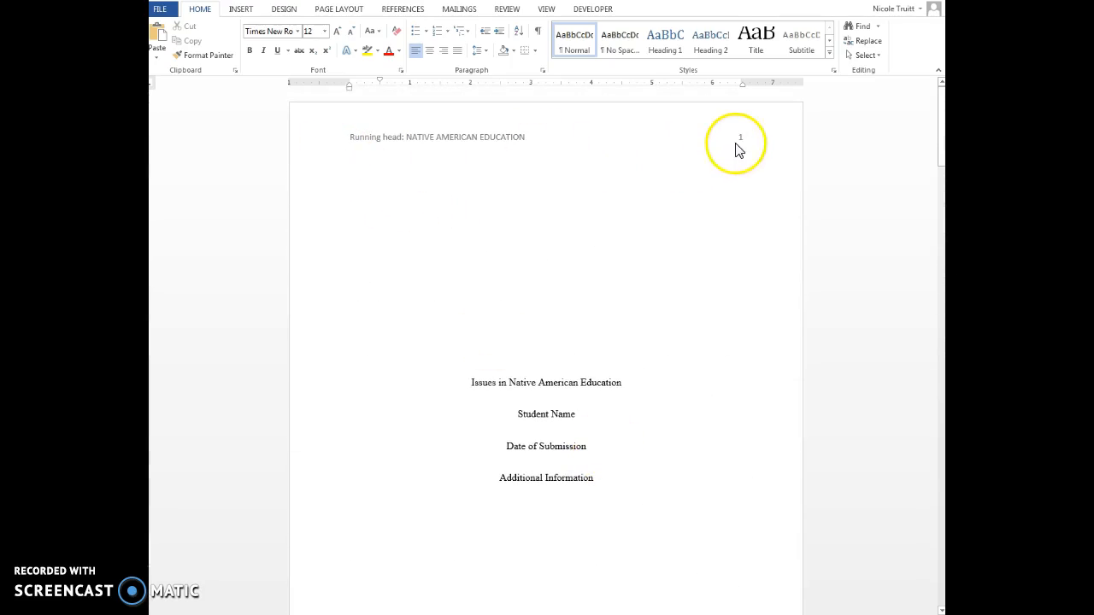
{"action": "scroll", "coordinate": [756, 214], "scroll_direction": "down", "scroll_amount": 14}
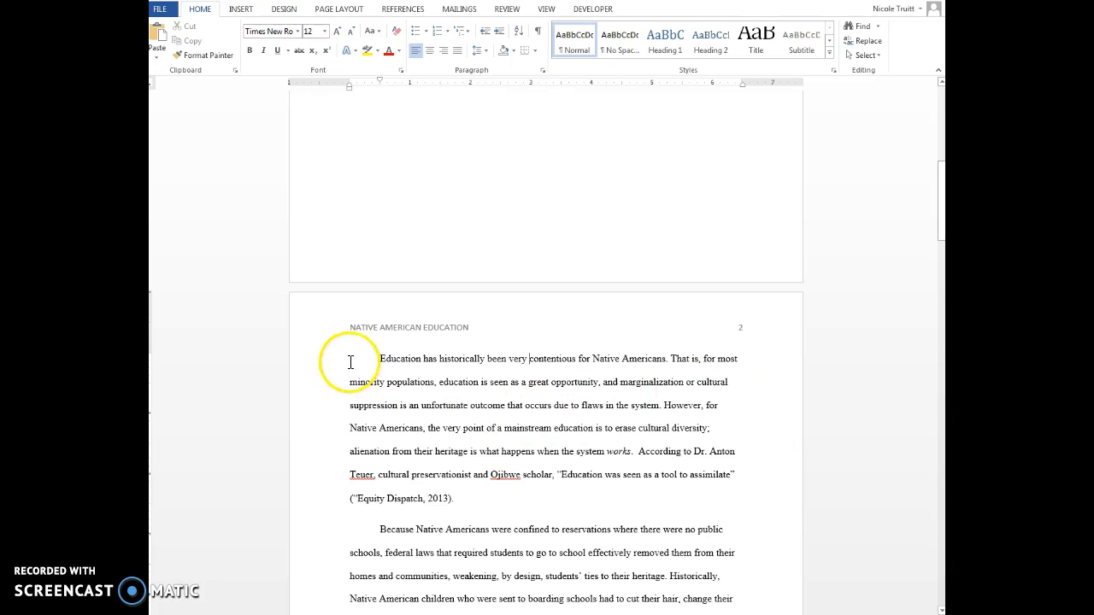
{"action": "scroll", "coordinate": [380, 376], "scroll_direction": "down", "scroll_amount": 1}
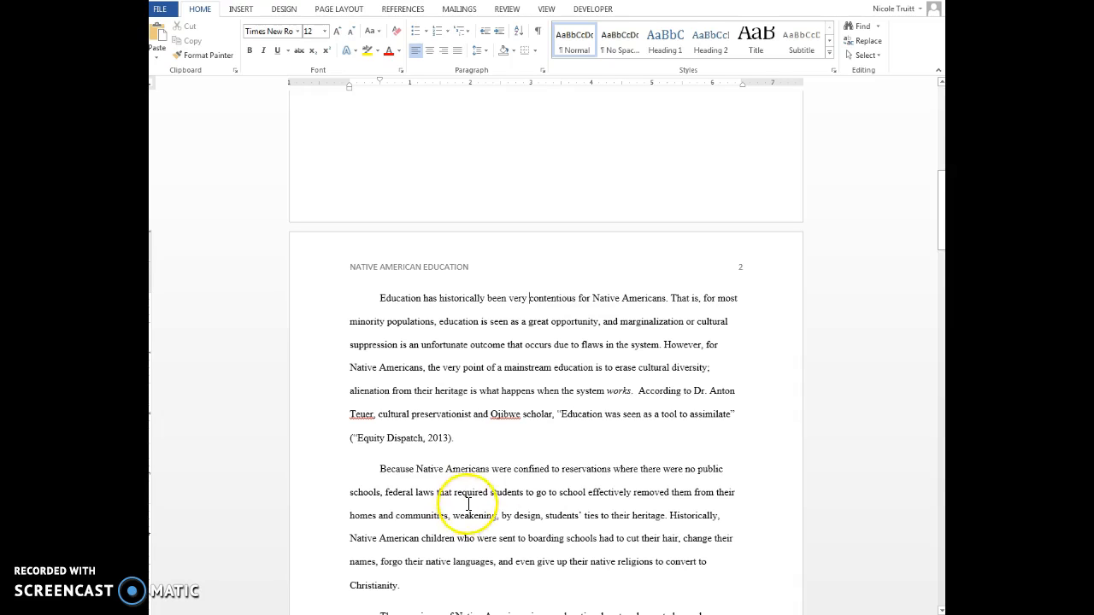
- Copy the paper's title from the title page and insert it as a centered line above the first body paragraph on page 2
{"action": "scroll", "coordinate": [464, 501], "scroll_direction": "up", "scroll_amount": 8}
{"action": "left_click_drag", "start_coordinate": [471, 203], "coordinate": [608, 209]}
{"action": "key", "text": "ctrl+c"}
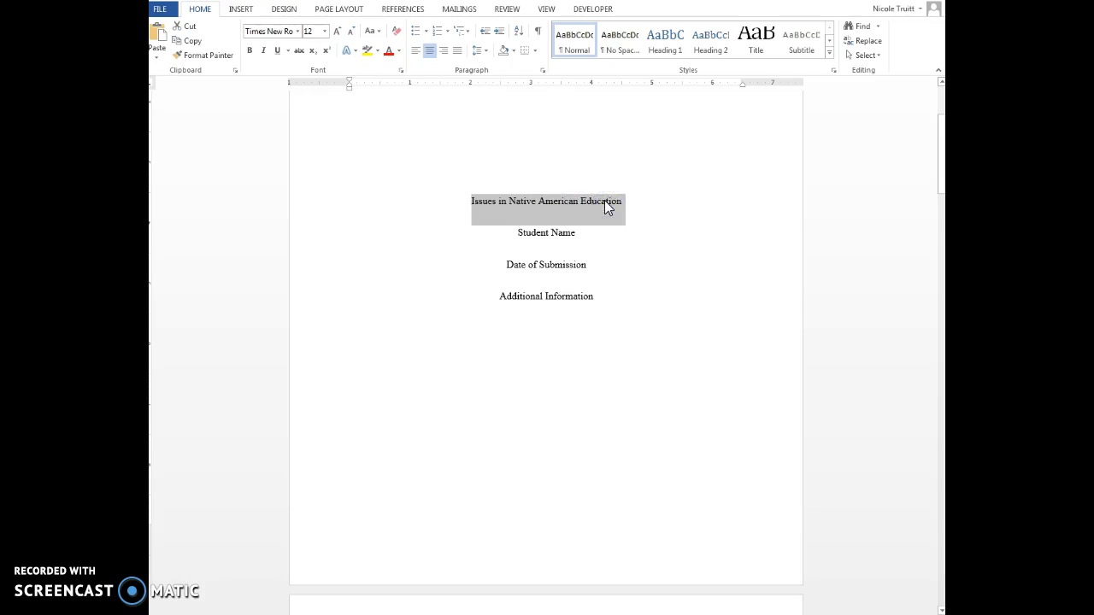
{"action": "scroll", "coordinate": [508, 289], "scroll_direction": "down", "scroll_amount": 5}
{"action": "left_click", "coordinate": [374, 327]}
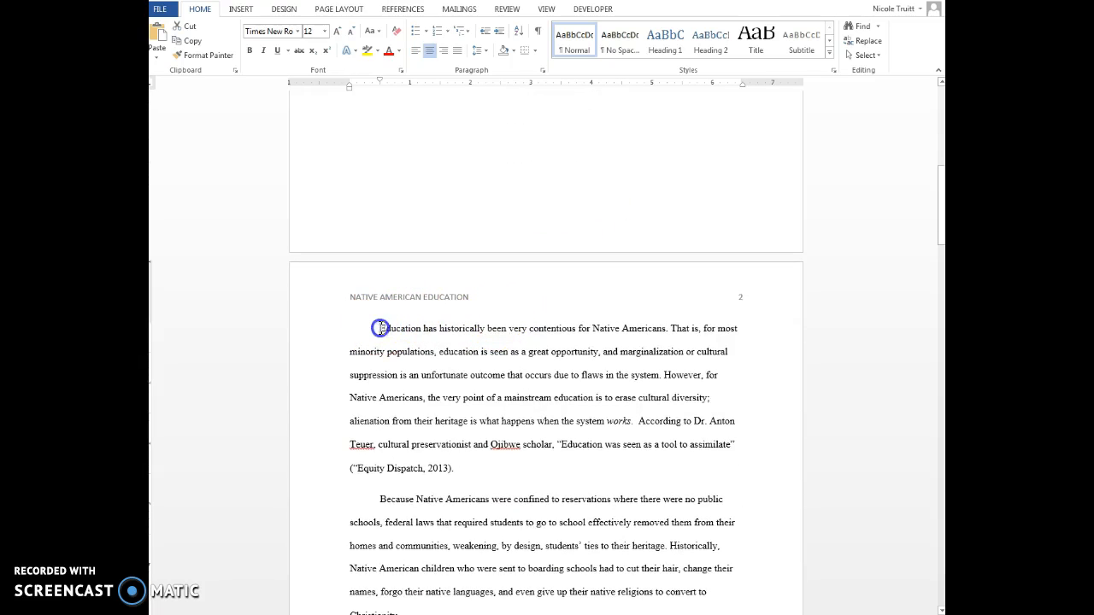
{"action": "key", "text": "Return"}
{"action": "left_click", "coordinate": [452, 324]}
{"action": "key", "text": "ctrl+v"}
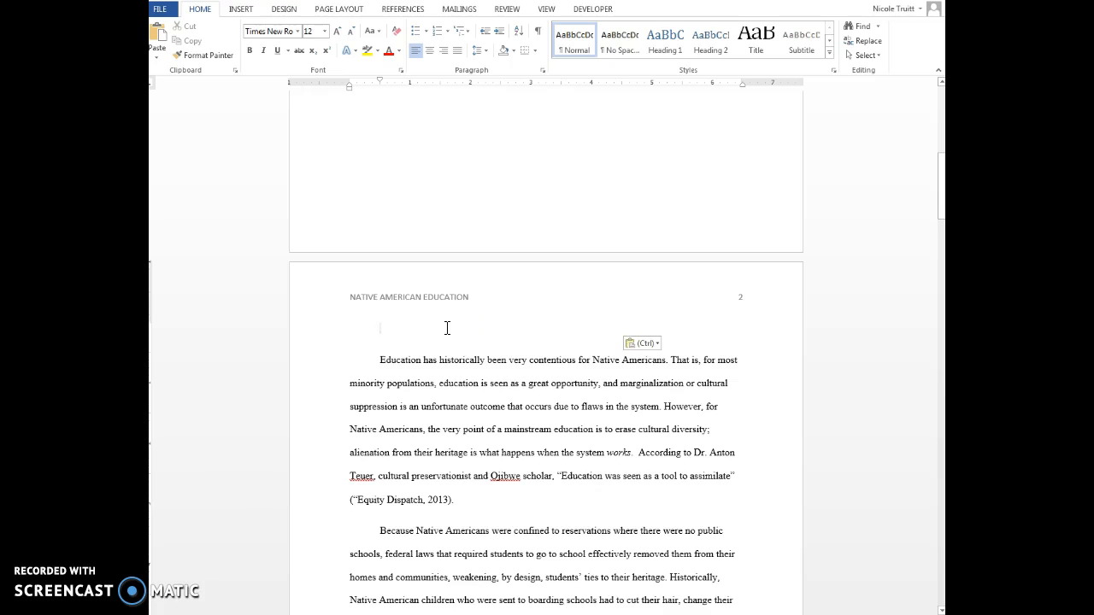
{"action": "key", "text": "BackSpace"}
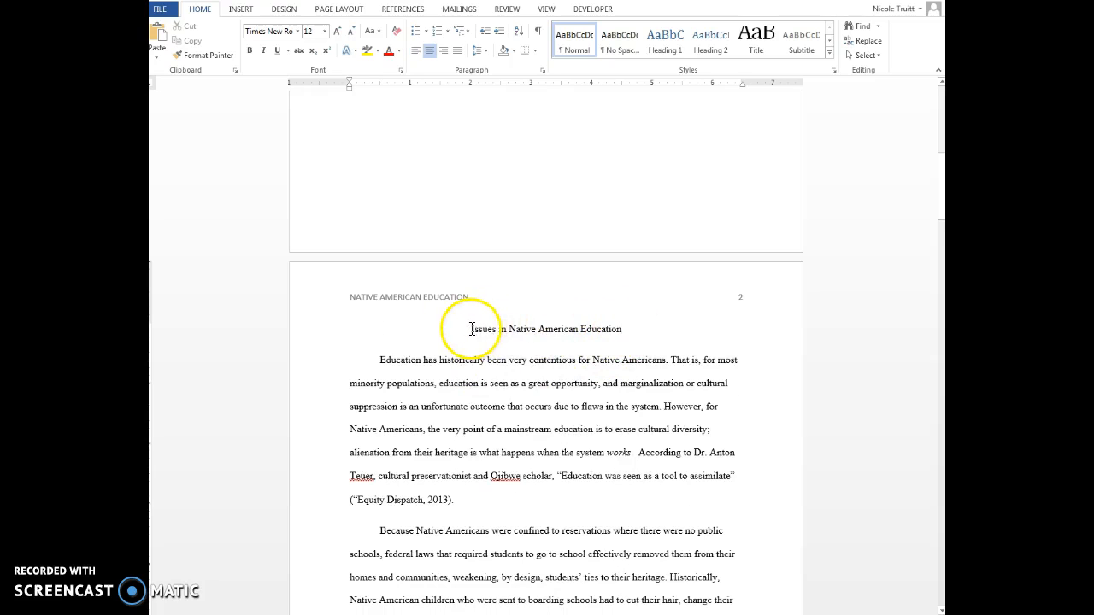
- Add the centered section heading "Current Issues in Native Education" above the paragraph starting "The experience of Native Americans"
{"action": "scroll", "coordinate": [630, 331], "scroll_direction": "down", "scroll_amount": 4}
{"action": "scroll", "coordinate": [633, 337], "scroll_direction": "down", "scroll_amount": 2}
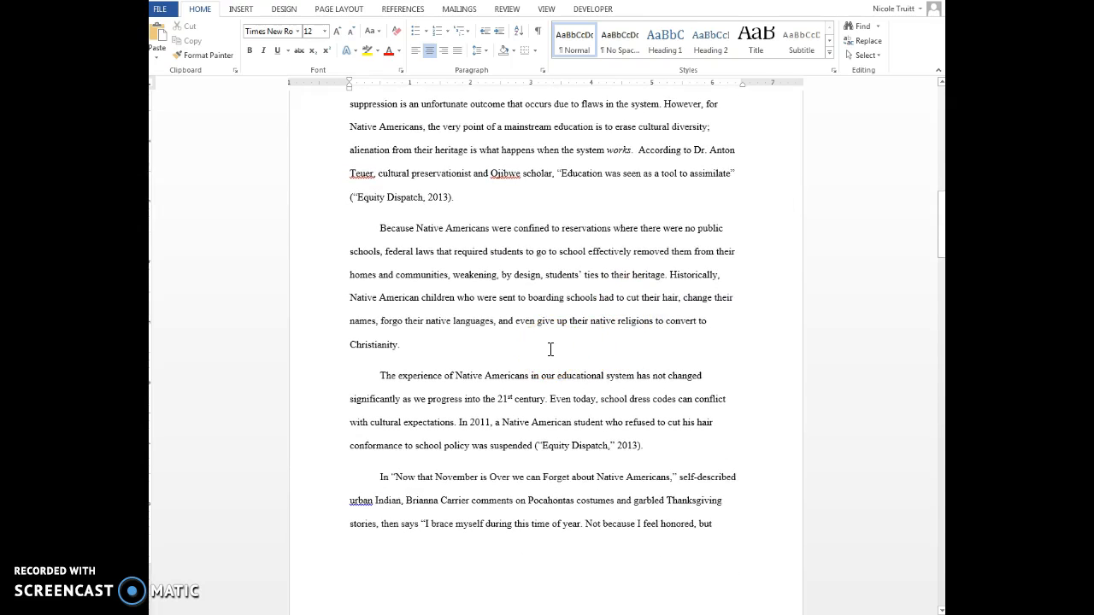
{"action": "left_click", "coordinate": [418, 347]}
{"action": "key", "text": "Return"}
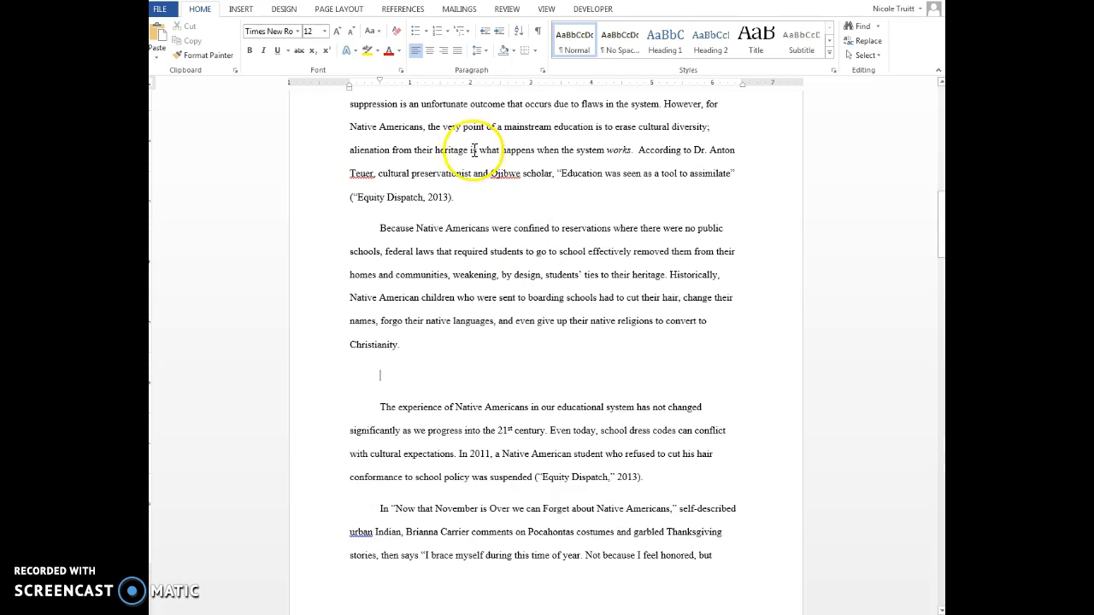
{"action": "left_click", "coordinate": [429, 51]}
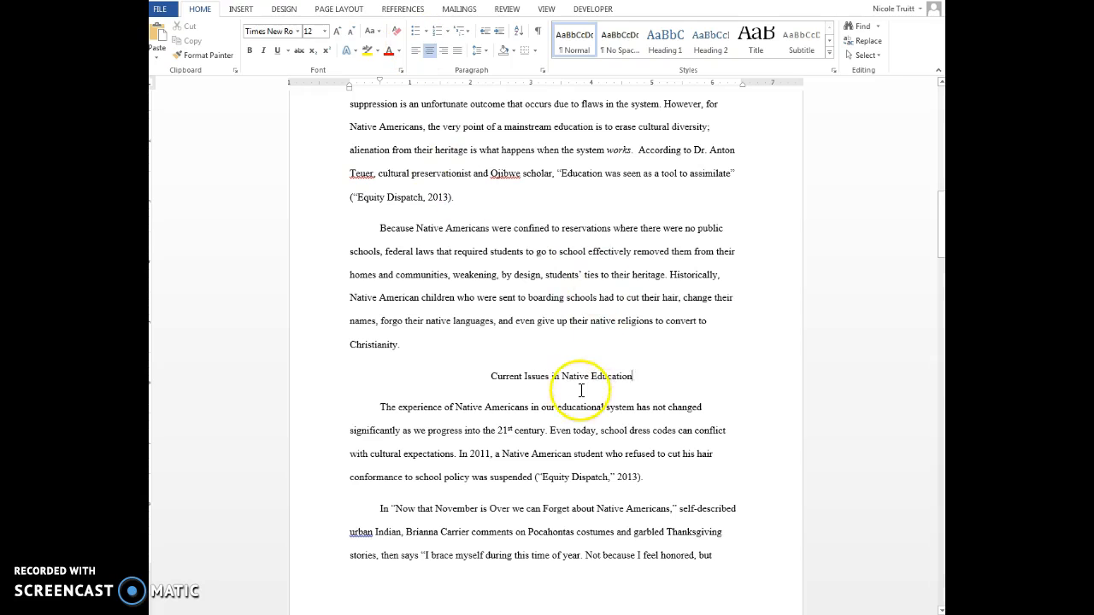
- Add the centered section heading "Statistics" above the paragraph starting "They do, indeed" on page 3
{"action": "scroll", "coordinate": [578, 403], "scroll_direction": "down", "scroll_amount": 5}
{"action": "scroll", "coordinate": [579, 417], "scroll_direction": "down", "scroll_amount": 3}
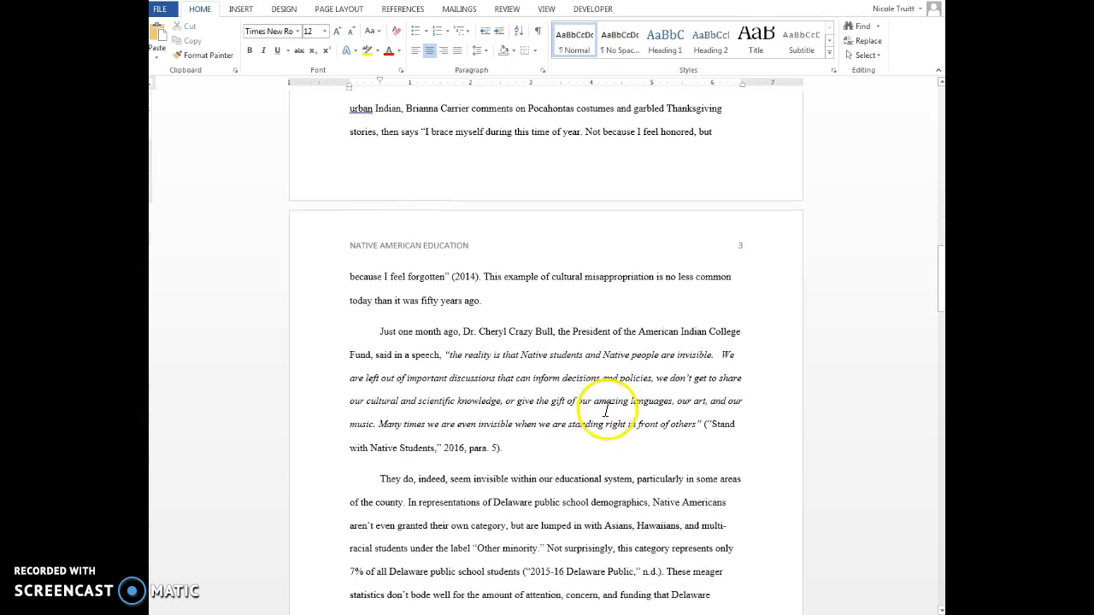
{"action": "left_click", "coordinate": [504, 327]}
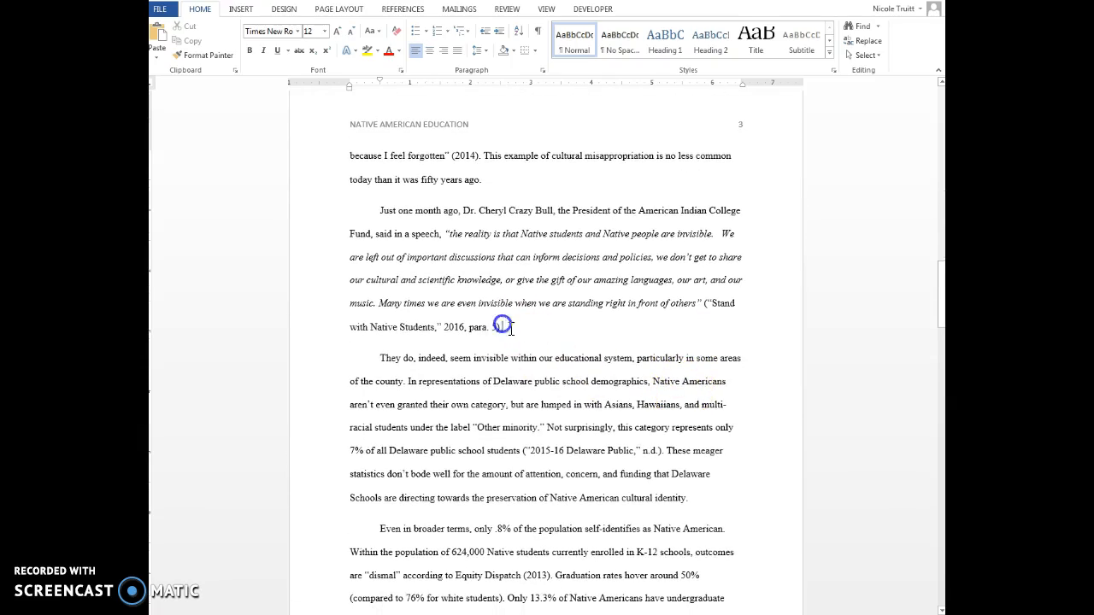
{"action": "key", "text": "Return"}
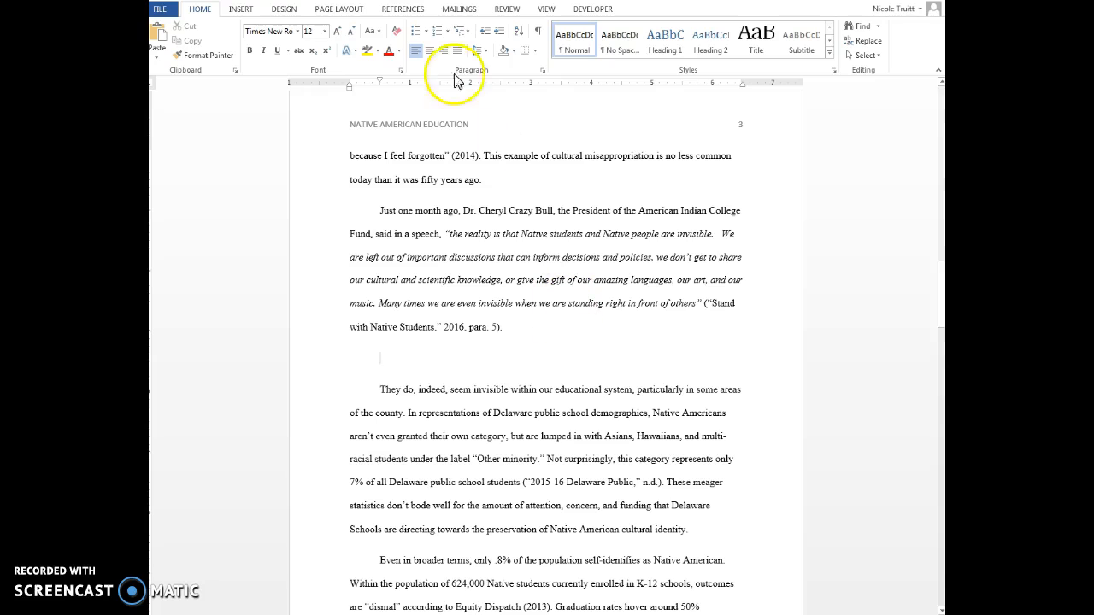
{"action": "type", "text": "Statistics"}
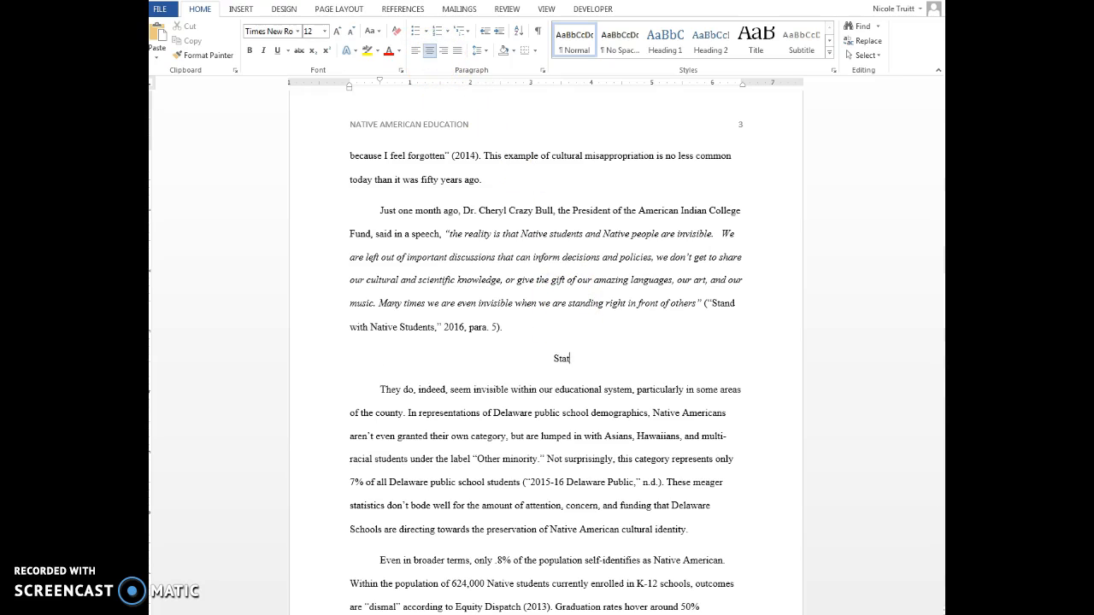
- Add the centered section heading "Conclusion" above the paragraph starting "I was surprised, and saddened" on page 4
{"action": "scroll", "coordinate": [589, 363], "scroll_direction": "down", "scroll_amount": 3}
{"action": "scroll", "coordinate": [589, 368], "scroll_direction": "down", "scroll_amount": 5}
{"action": "left_click", "coordinate": [587, 380]}
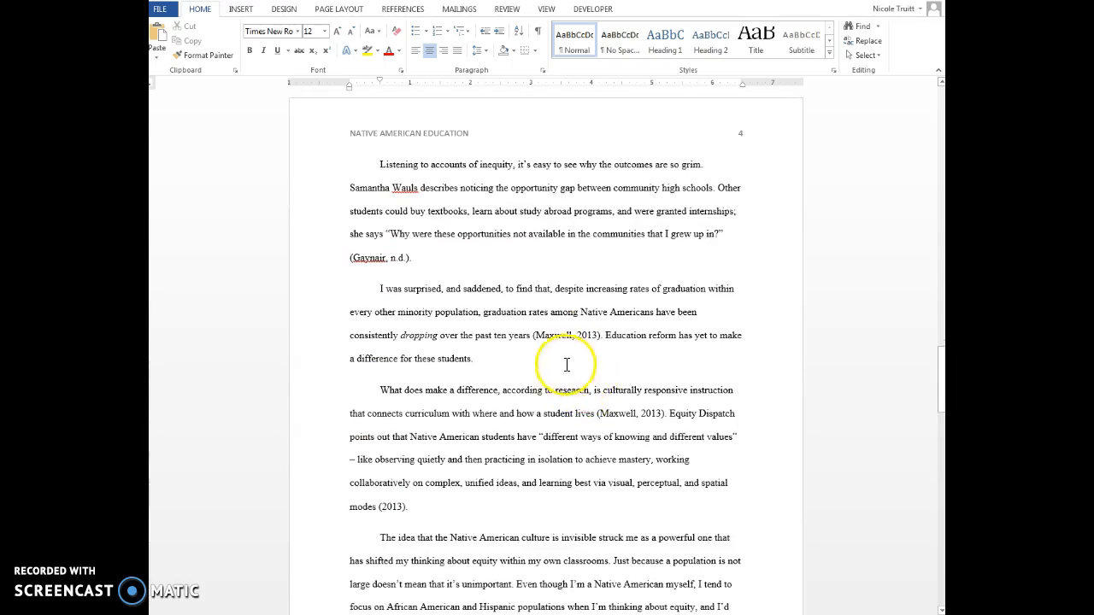
{"action": "scroll", "coordinate": [567, 366], "scroll_direction": "down", "scroll_amount": 1}
{"action": "scroll", "coordinate": [556, 359], "scroll_direction": "down", "scroll_amount": 1}
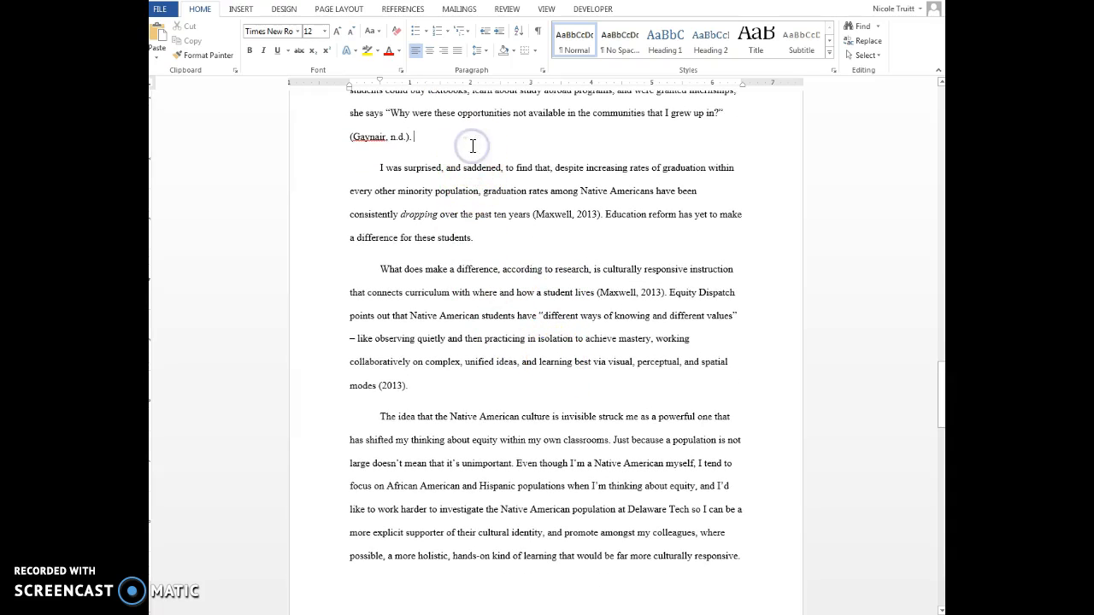
{"action": "key", "text": "Return"}
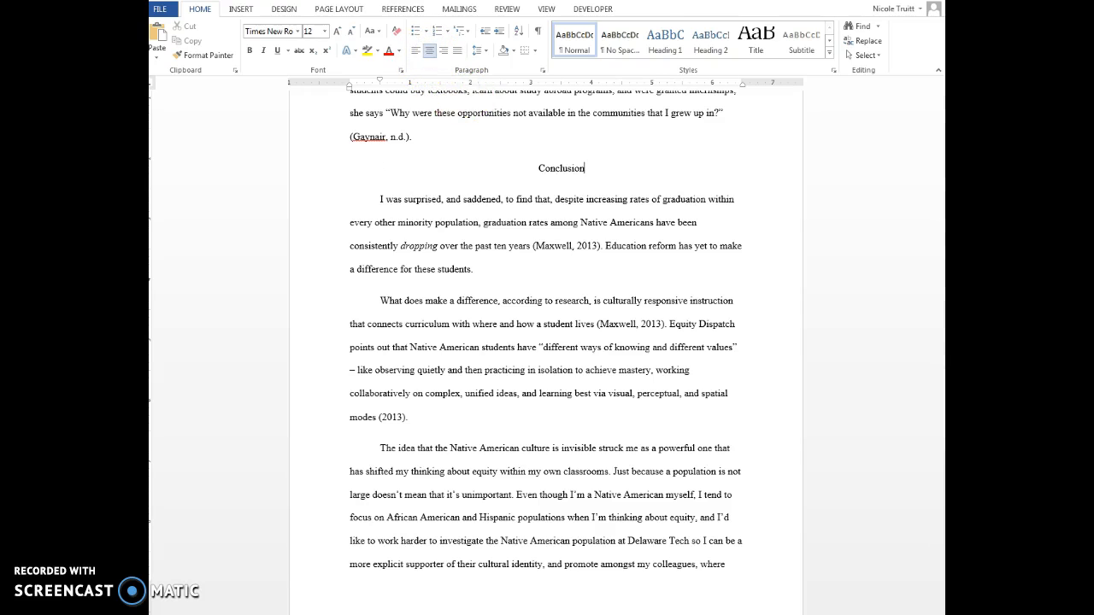
- Replace "I was surprised, and saddened, to find that, despite" with "Despite" at the start of the conclusion
{"action": "left_click", "coordinate": [564, 203]}
{"action": "left_click_drag", "start_coordinate": [560, 201], "coordinate": [376, 198]}
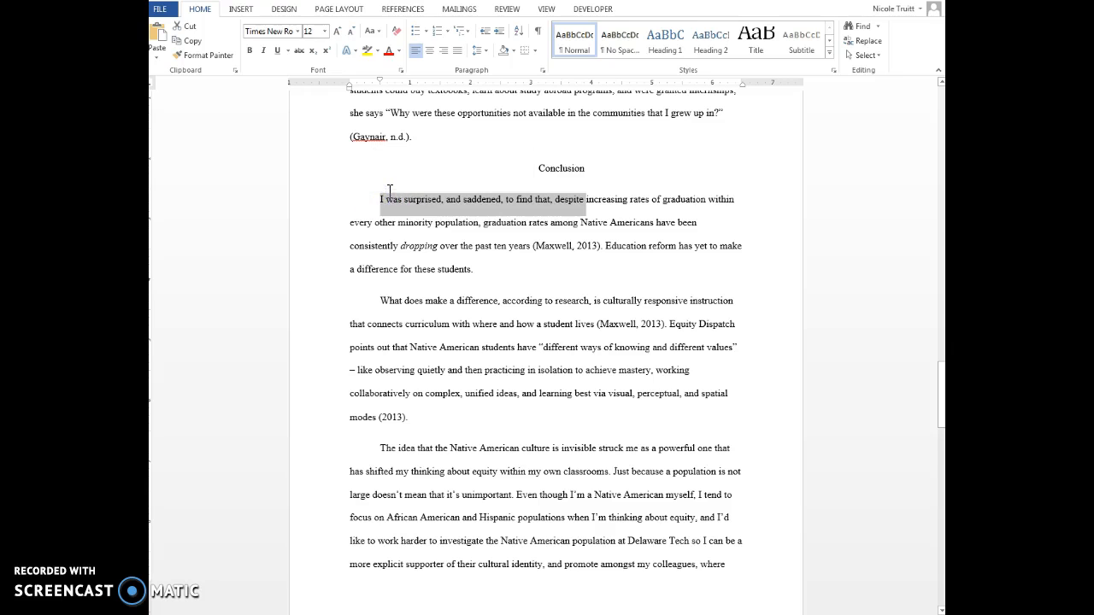
{"action": "type", "text": "Despite"}
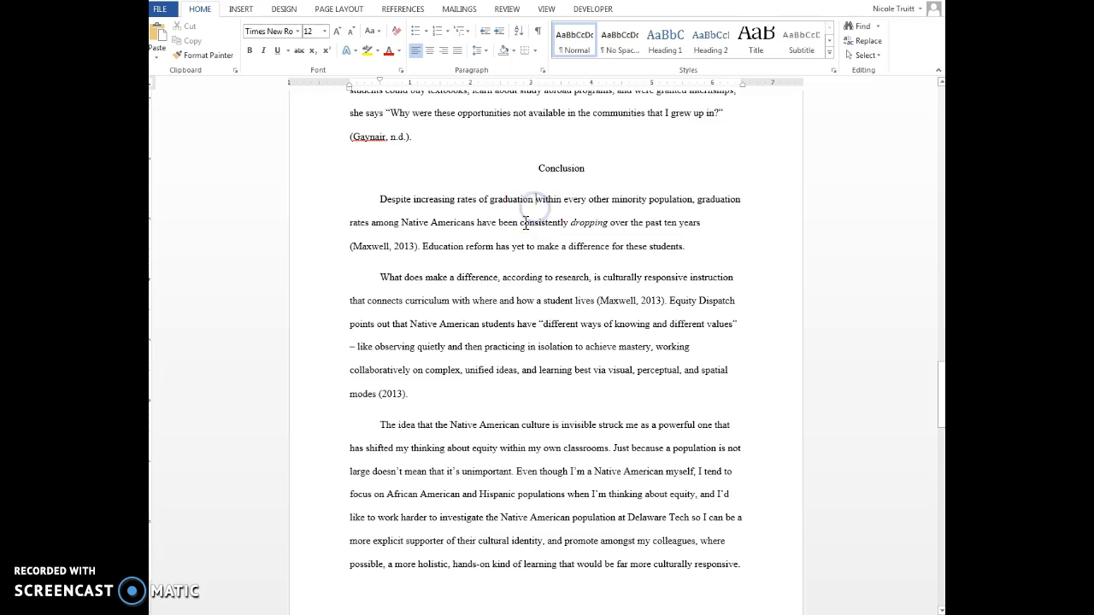
- Push the References heading and its entries onto a new page by adding blank lines after the last body paragraph
{"action": "scroll", "coordinate": [599, 317], "scroll_direction": "down", "scroll_amount": 4}
{"action": "scroll", "coordinate": [598, 326], "scroll_direction": "down", "scroll_amount": 4}
{"action": "left_click", "coordinate": [350, 285]}
{"action": "scroll", "coordinate": [411, 257], "scroll_direction": "down", "scroll_amount": 2}
{"action": "scroll", "coordinate": [479, 227], "scroll_direction": "up", "scroll_amount": 1}
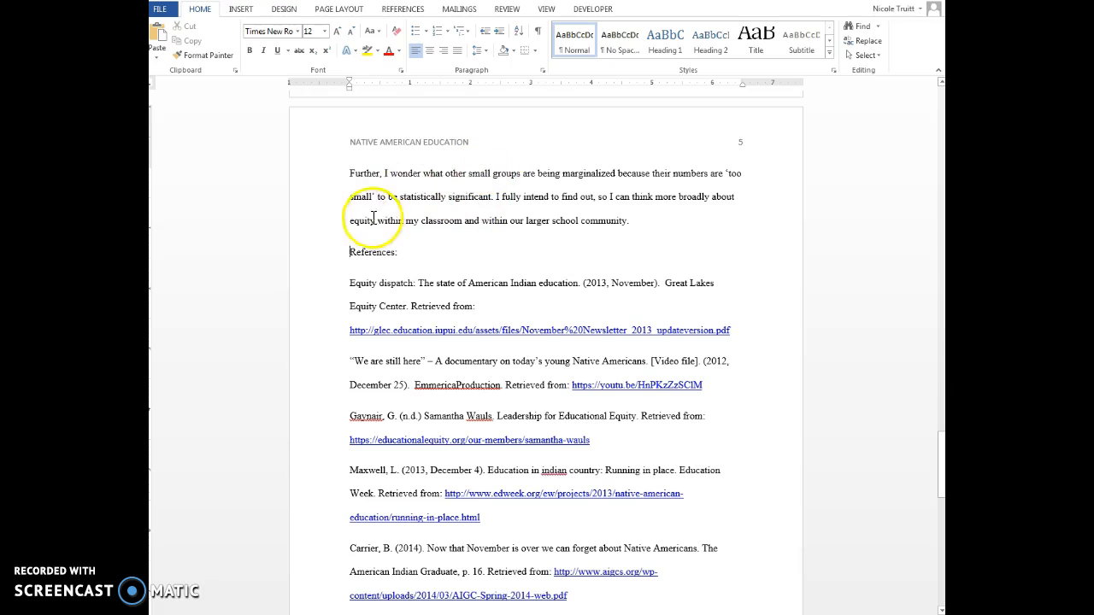
{"action": "key", "text": "Return"}
{"action": "key", "text": "Return"}
{"action": "key", "text": "Return"}
{"action": "key", "text": "Return"}
{"action": "key", "text": "Return"}
{"action": "key", "text": "Return"}
{"action": "key", "text": "Return"}
{"action": "key", "text": "Return"}
{"action": "key", "text": "Return"}
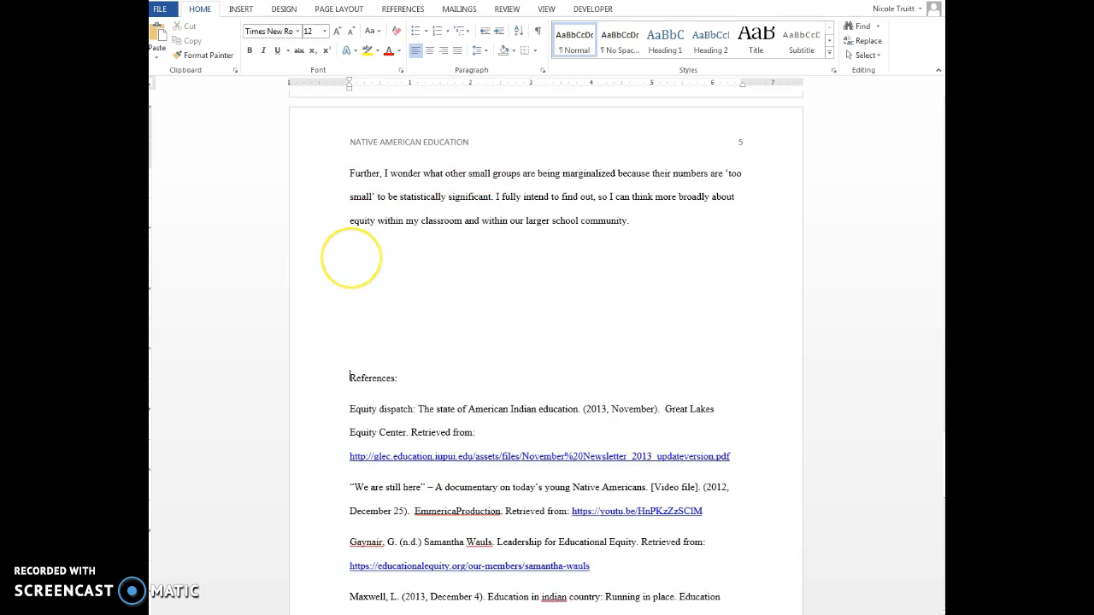
{"action": "key", "text": "Return"}
{"action": "key", "text": "Return"}
{"action": "key", "text": "Return"}
{"action": "key", "text": "Return"}
{"action": "key", "text": "Return"}
{"action": "key", "text": "Return"}
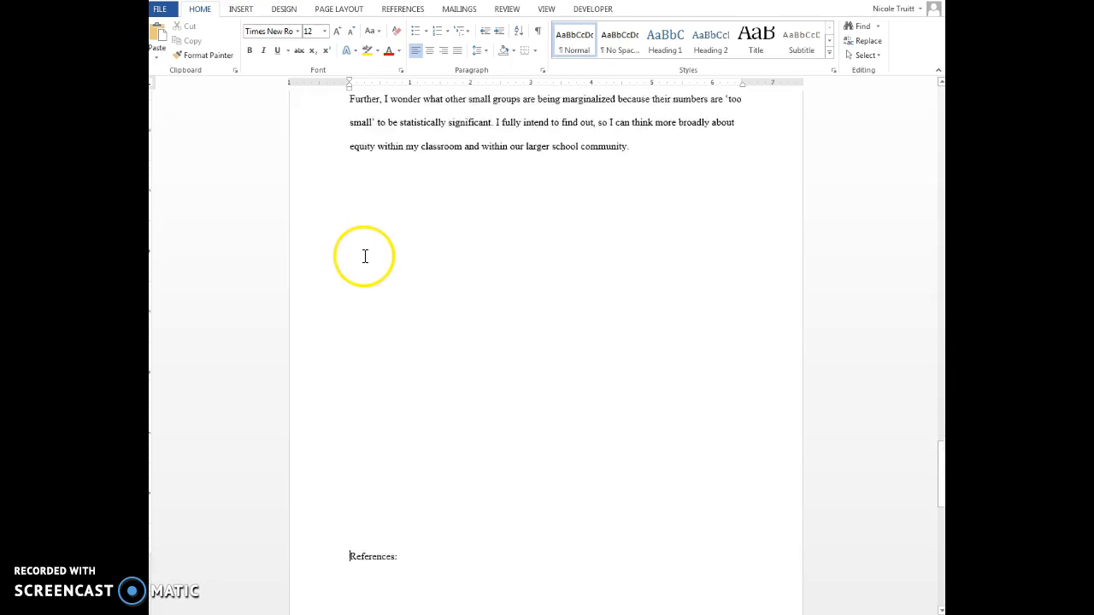
{"action": "scroll", "coordinate": [393, 261], "scroll_direction": "down", "scroll_amount": 5}
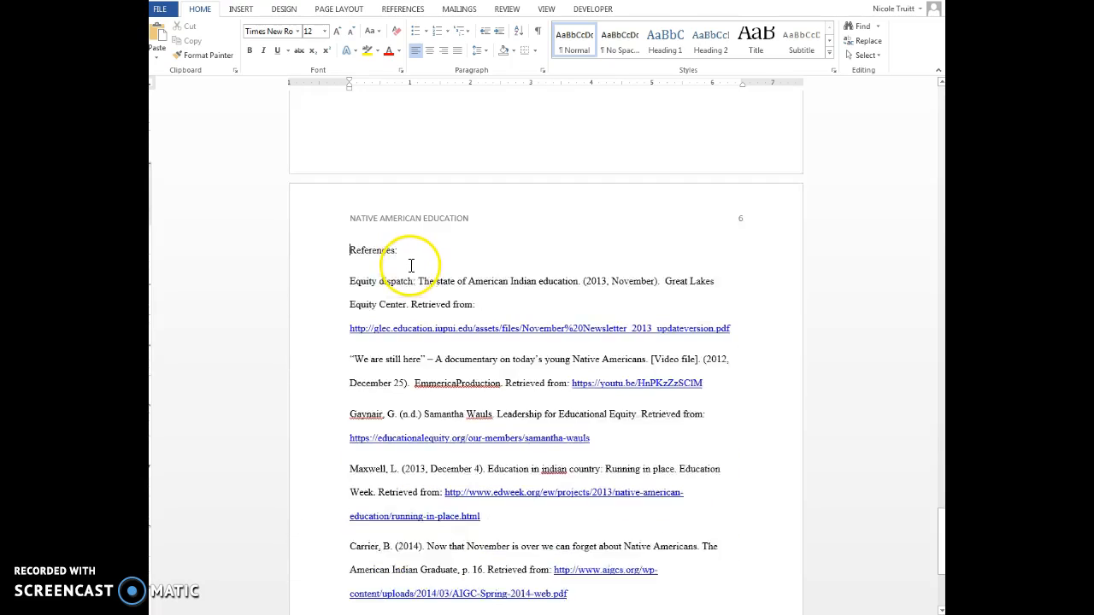
- Center the References heading and remove its colon
{"action": "left_click", "coordinate": [404, 140]}
{"action": "left_click_drag", "start_coordinate": [403, 140], "coordinate": [339, 140]}
{"action": "left_click", "coordinate": [429, 50]}
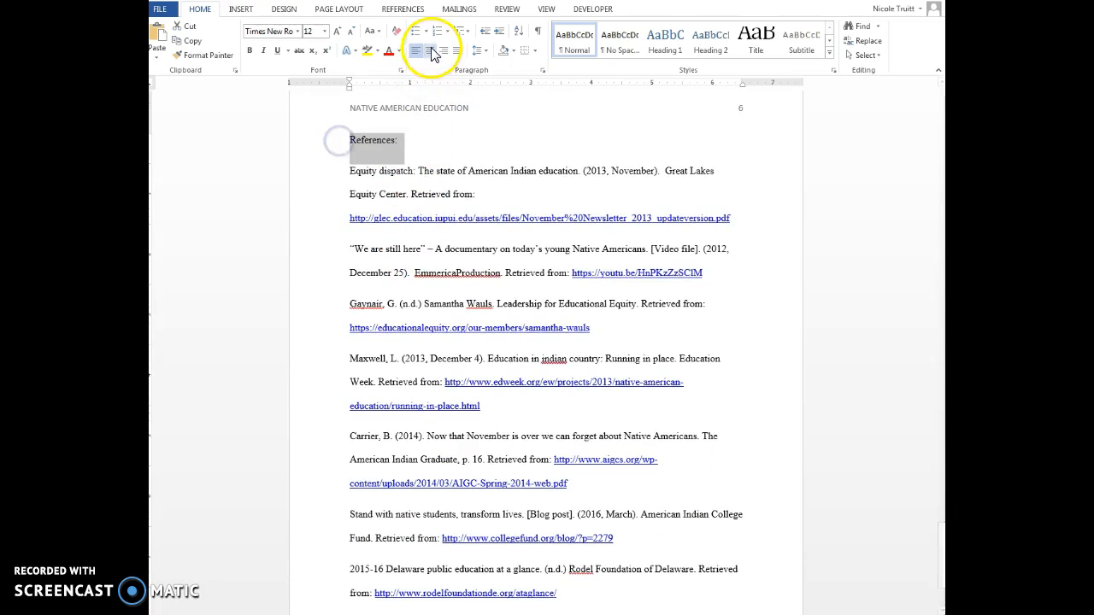
{"action": "left_click", "coordinate": [573, 144]}
{"action": "key", "text": "BackSpace"}
- Apply a hanging indent to all the reference entries, leaving their line spacing double
{"action": "left_click_drag", "start_coordinate": [351, 171], "coordinate": [575, 595]}
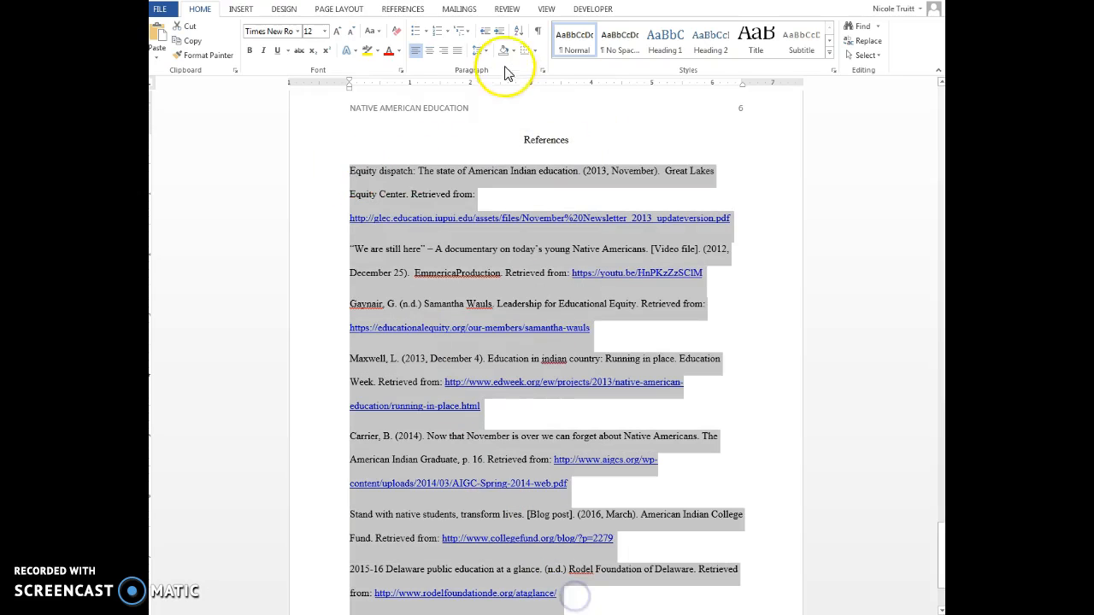
{"action": "left_click", "coordinate": [479, 50]}
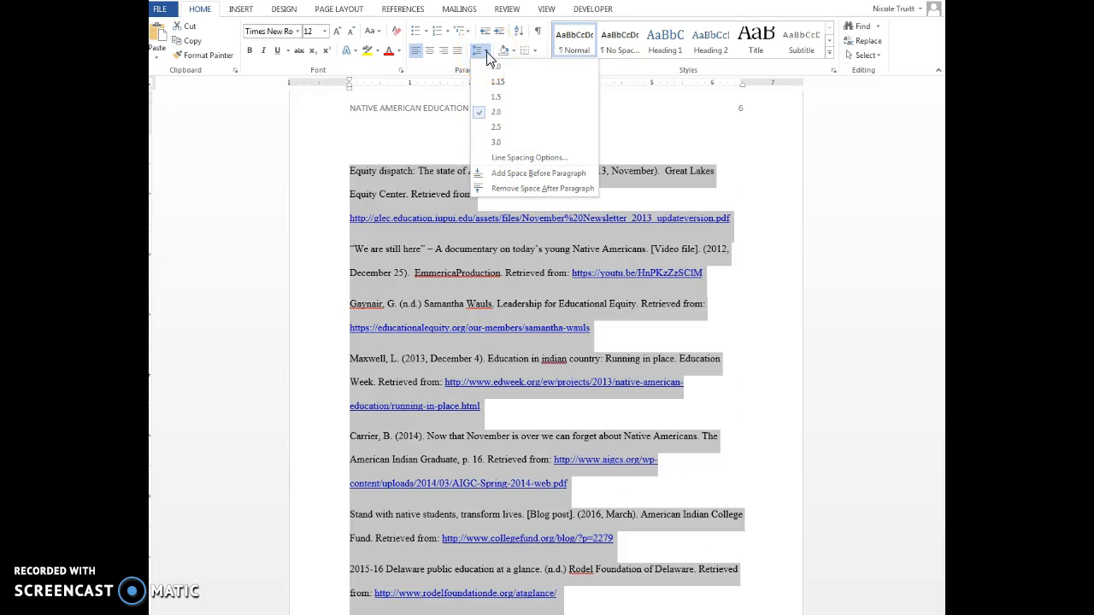
{"action": "left_click", "coordinate": [487, 51]}
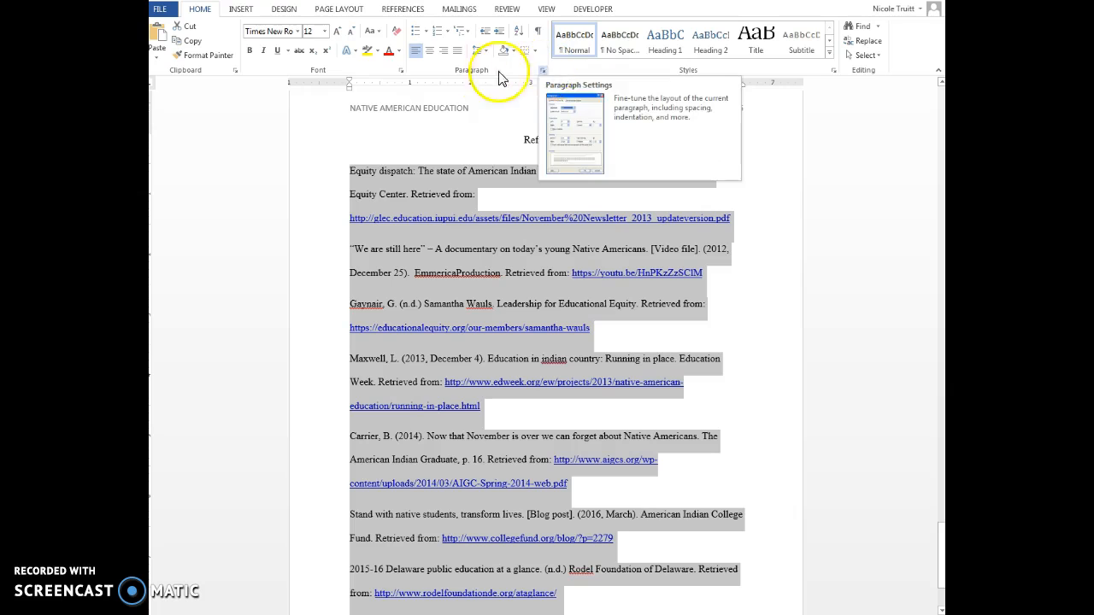
{"action": "left_click", "coordinate": [543, 71]}
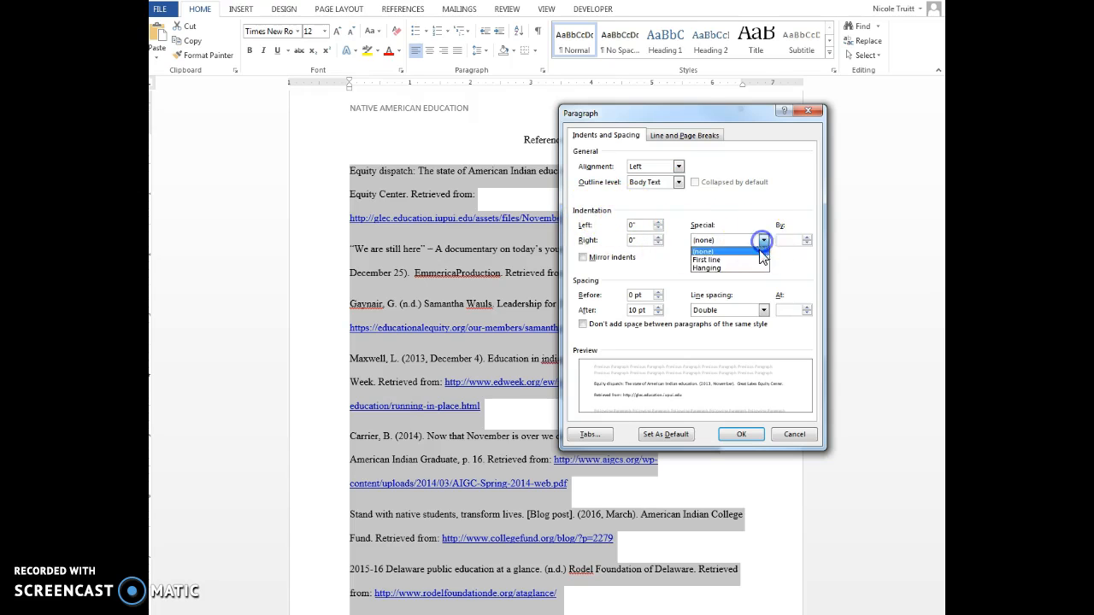
{"action": "left_click", "coordinate": [711, 268]}
{"action": "left_click", "coordinate": [749, 435]}
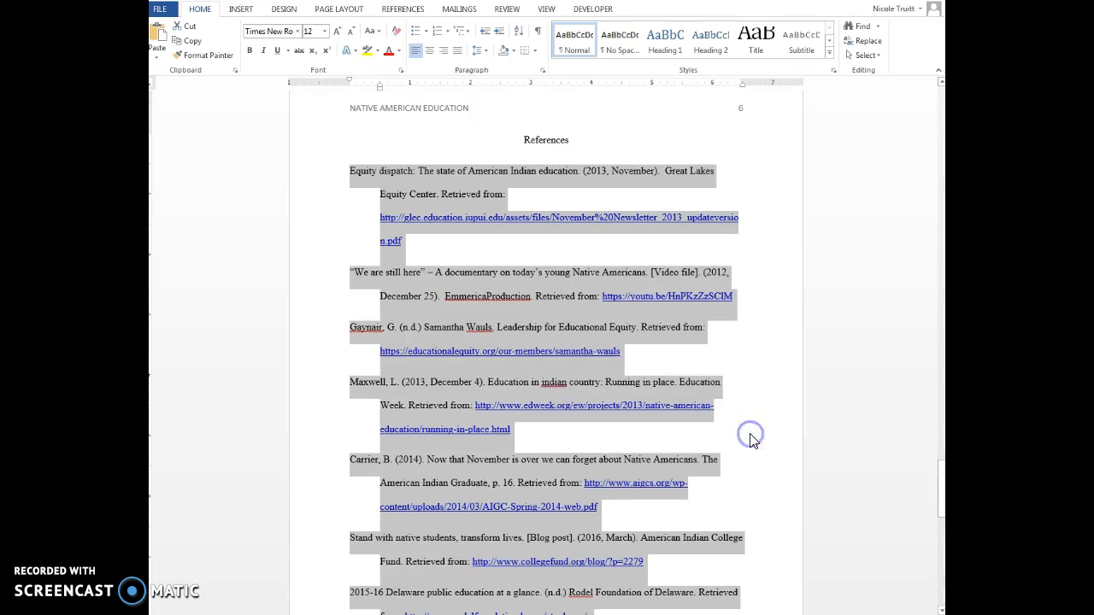
- Check how each reference entry begins down the list and review the title page
{"action": "left_click", "coordinate": [360, 227]}
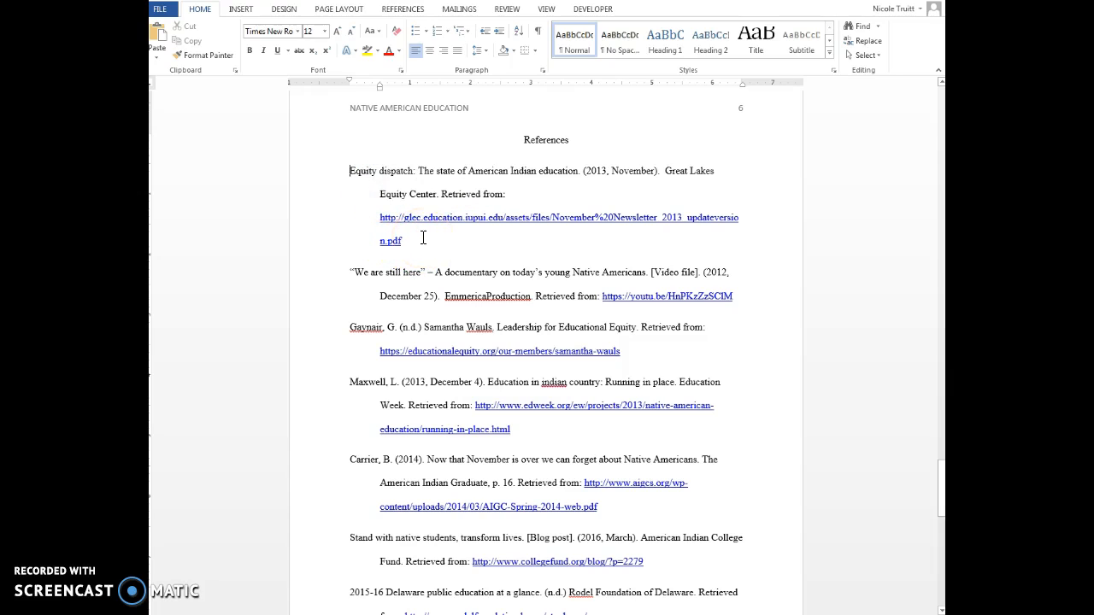
{"action": "left_click", "coordinate": [349, 171]}
{"action": "left_click", "coordinate": [350, 273]}
{"action": "left_click", "coordinate": [347, 327]}
{"action": "left_click", "coordinate": [348, 383]}
{"action": "left_click", "coordinate": [348, 459]}
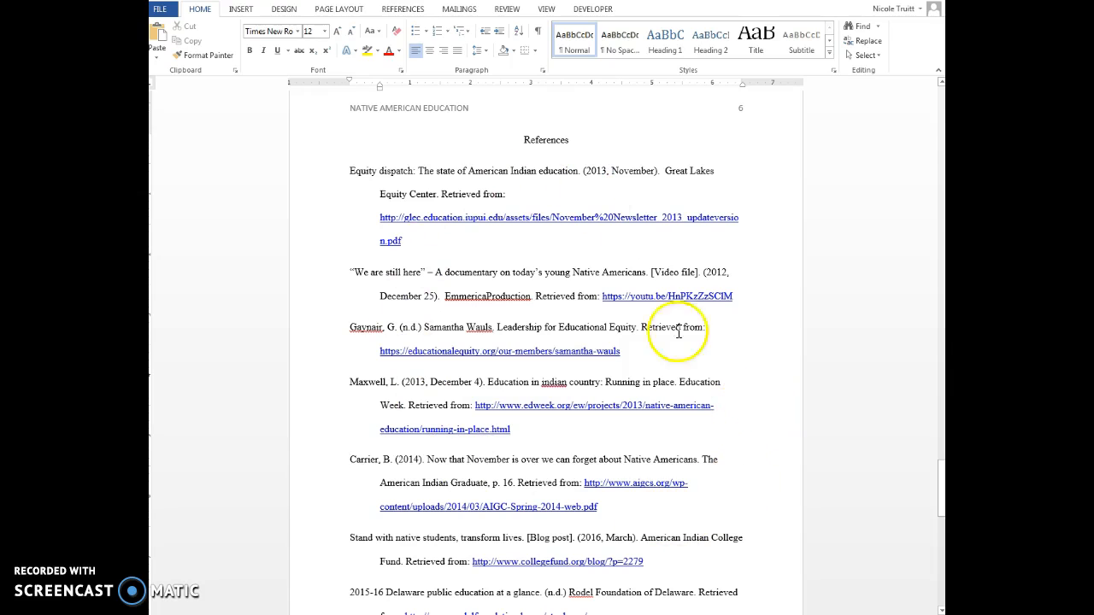
{"action": "left_click_drag", "start_coordinate": [940, 507], "coordinate": [941, 132]}
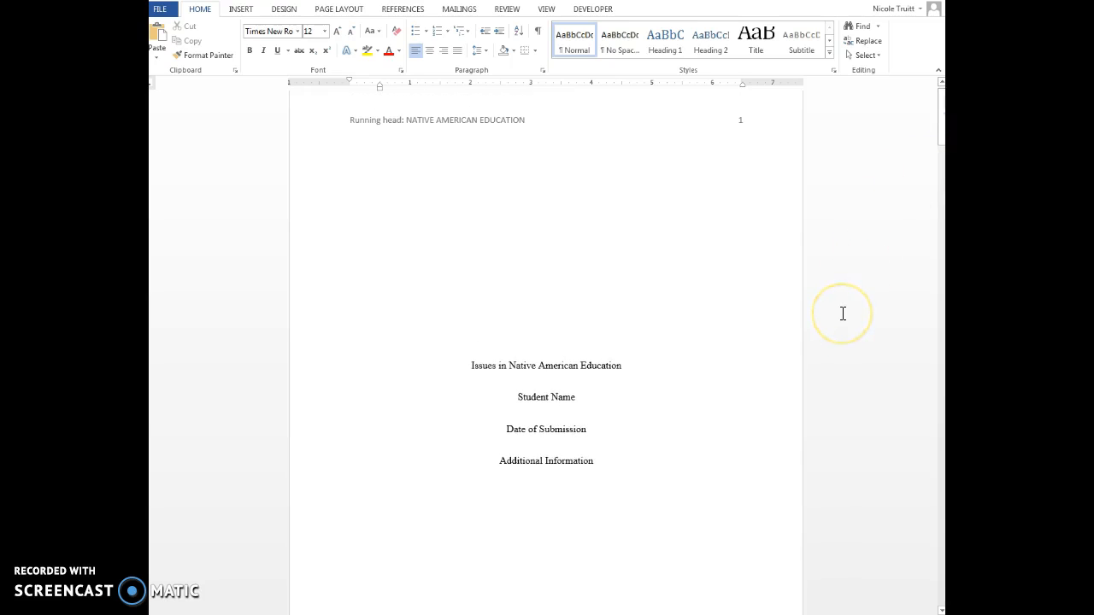